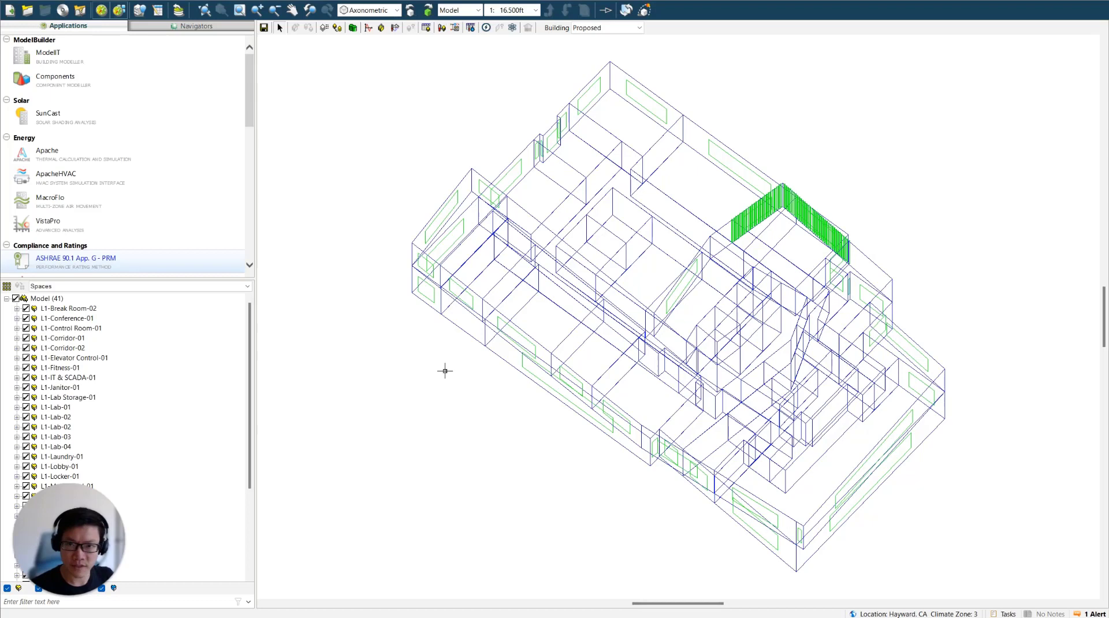
- Run the create_construction.py script from the VE Python Scripts list
click(180, 26)
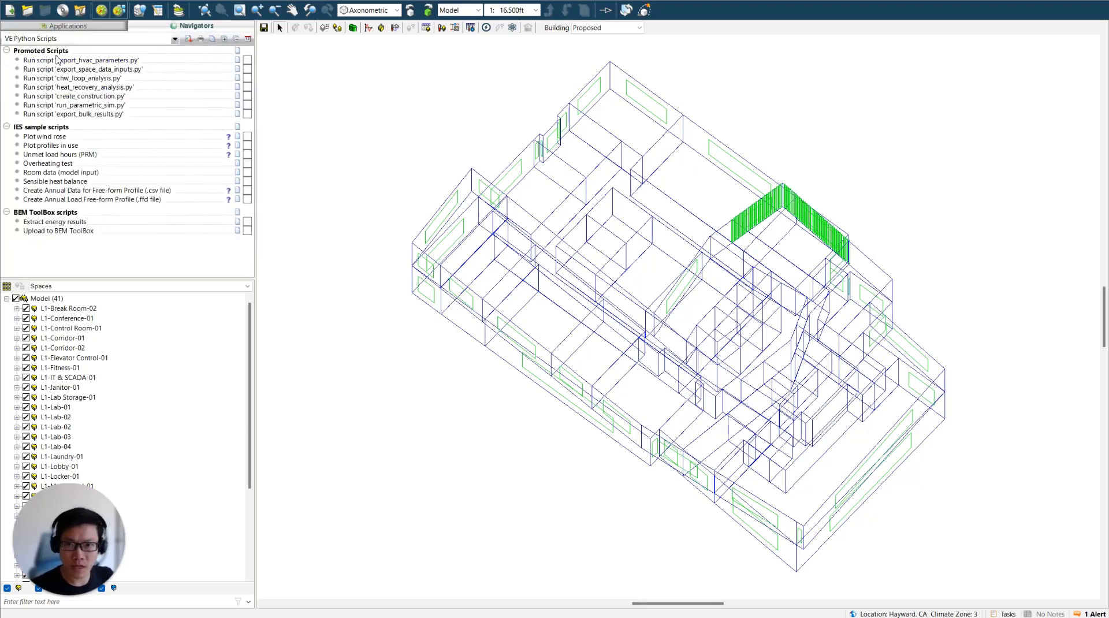
click(82, 101)
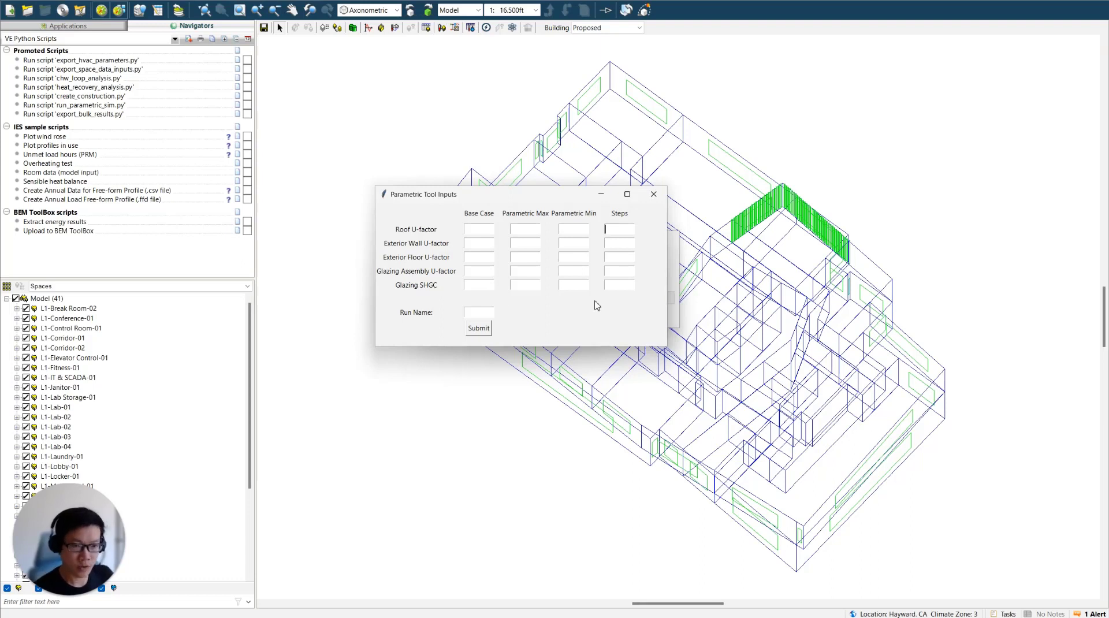
- Enter base-case values: roof 0.045, wall 0.092, floor 0.12, glazing 0.45, SHGC 0.35
click(490, 229)
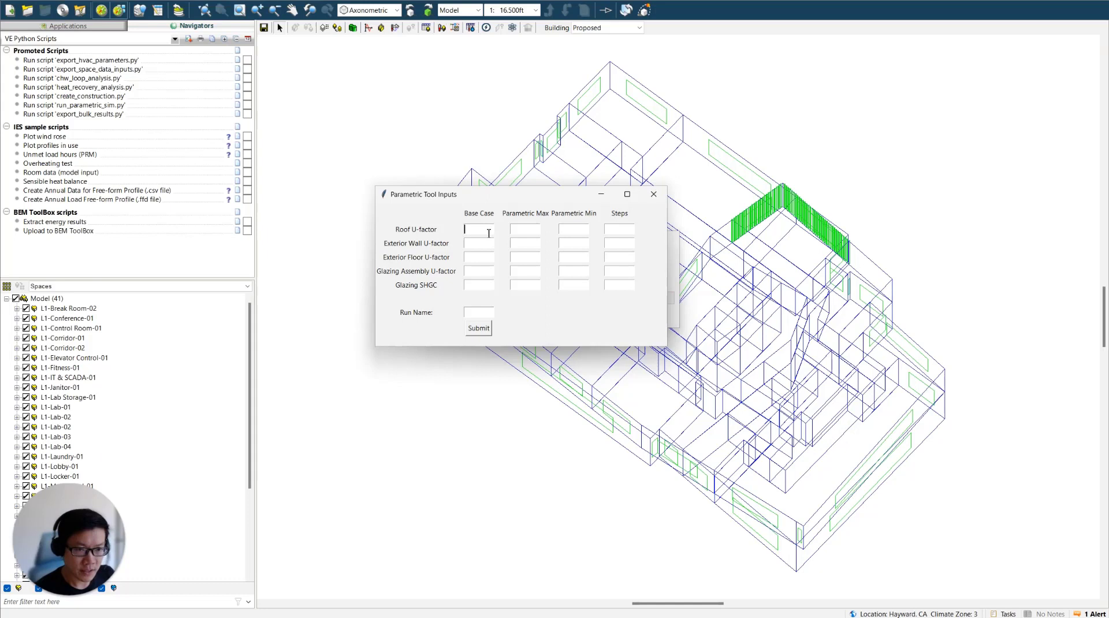
text(0.045)
click(489, 243)
text(0.092)
click(486, 257)
text(0.12)
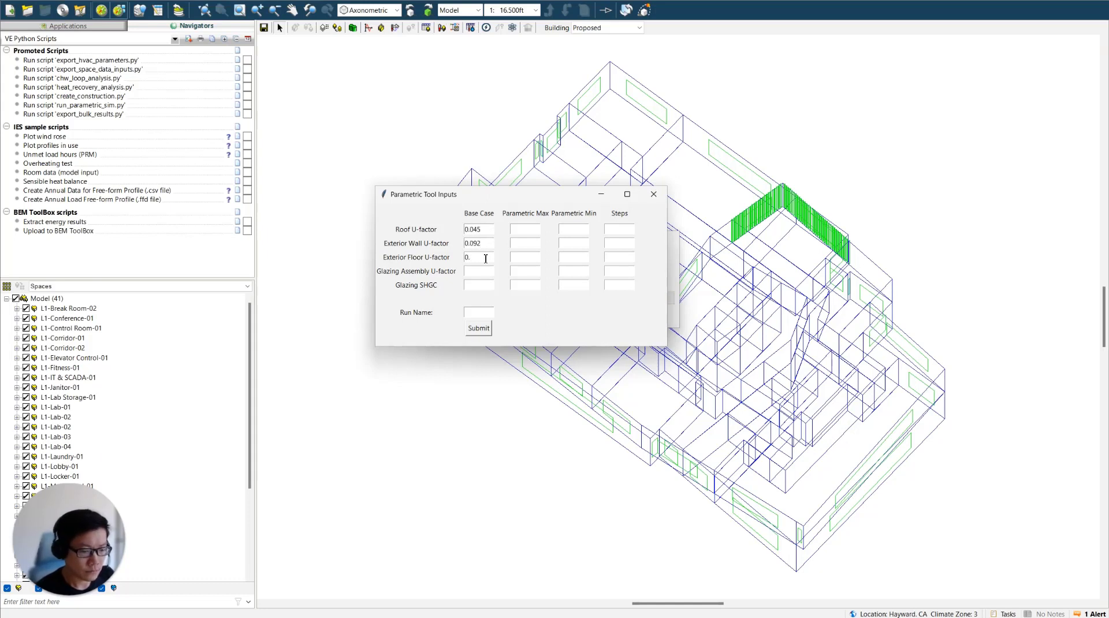
click(485, 271)
text(0.45)
click(484, 283)
text(0.35)
- Enter the roof range 0.08/0.03 and exterior wall range 0.151/0.045
click(518, 229)
text(0.08)
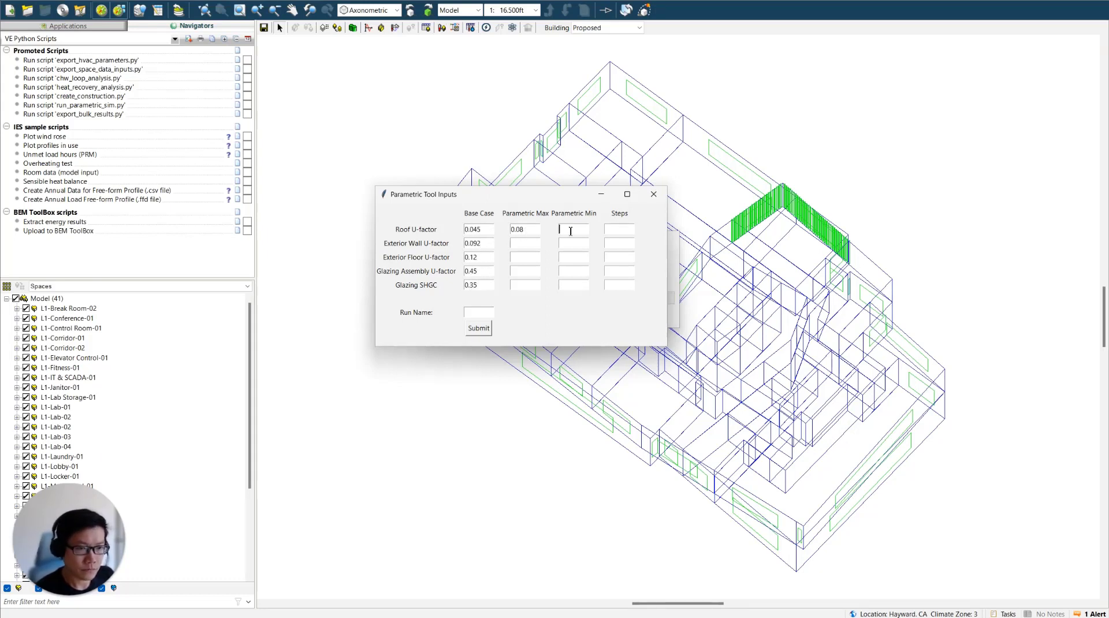
key(Tab)
text(0.03)
click(518, 243)
text(0.151)
key(Tab)
text(0.045)
- Enter ranges for floor (0.2/0.062), glazing (0.5/0.2) and SHGC (0.5/0.25)
click(534, 257)
text(0.2)
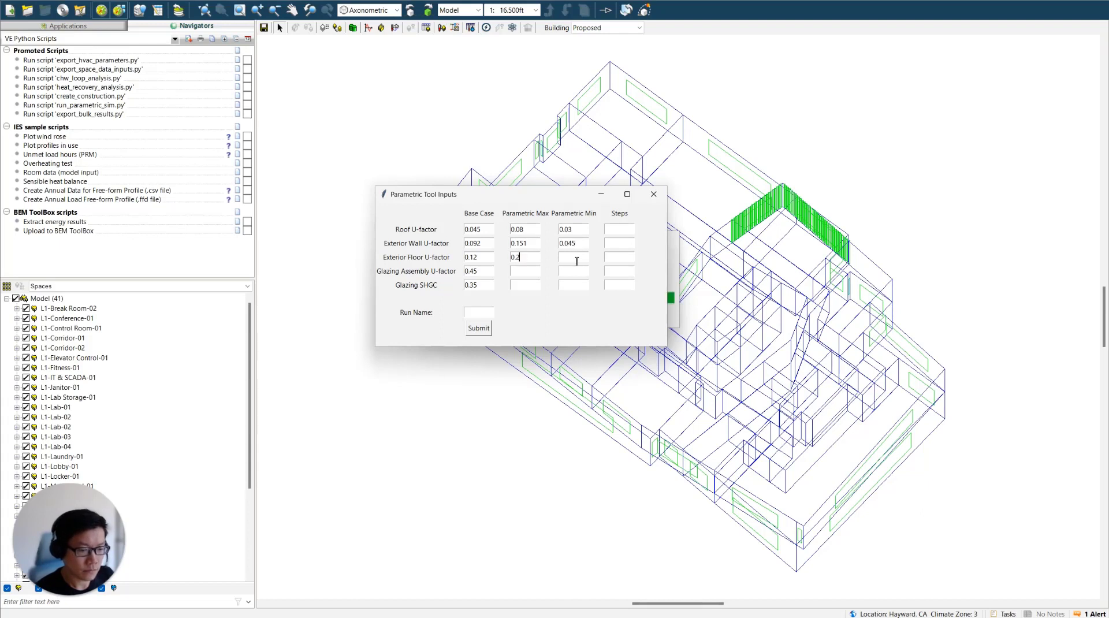
key(Tab)
text(0.062)
click(529, 270)
text(0.5	0.2)
click(548, 284)
text(0.5	0.25)
- Set 3 steps for every parameter and name the run run_1
click(616, 229)
text(3)
click(617, 243)
text(3)
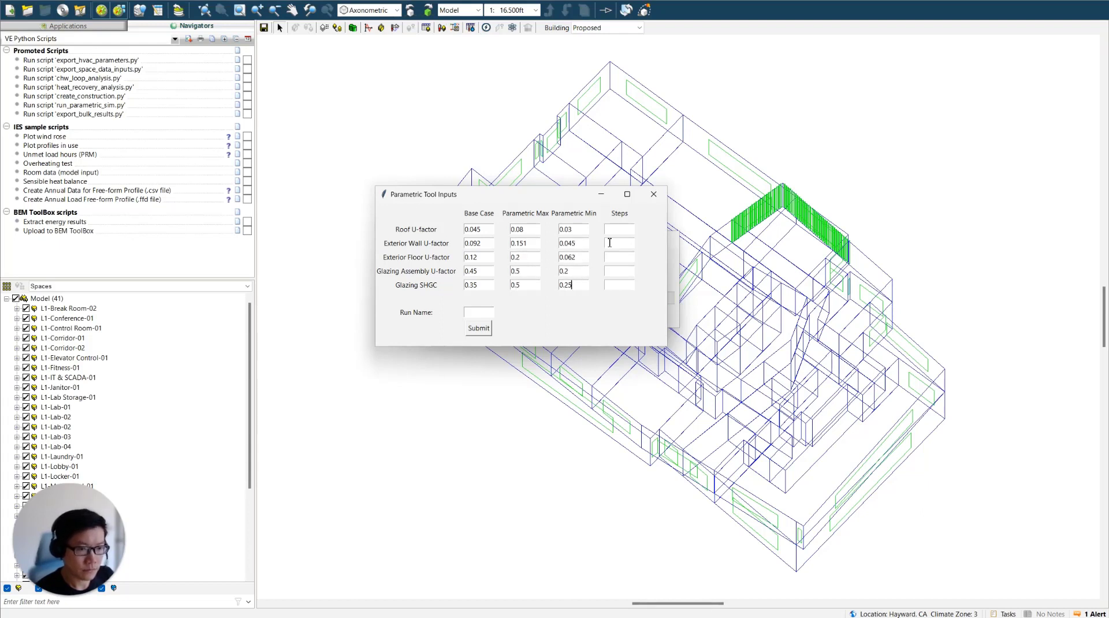
click(617, 257)
text(3	3	3)
click(483, 312)
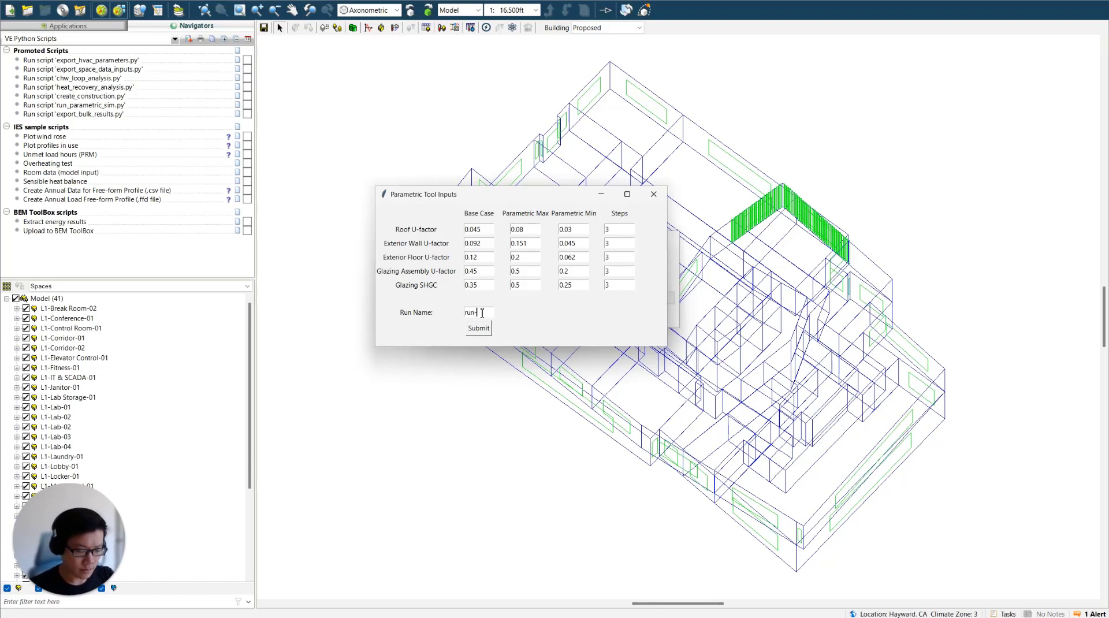
text(run_)
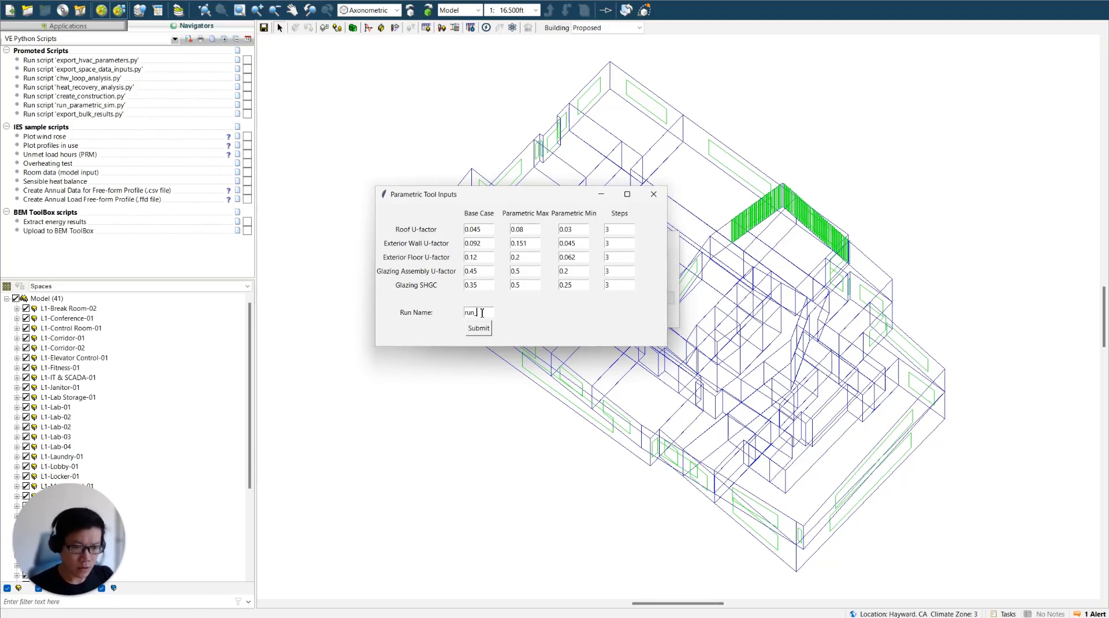
text(1)
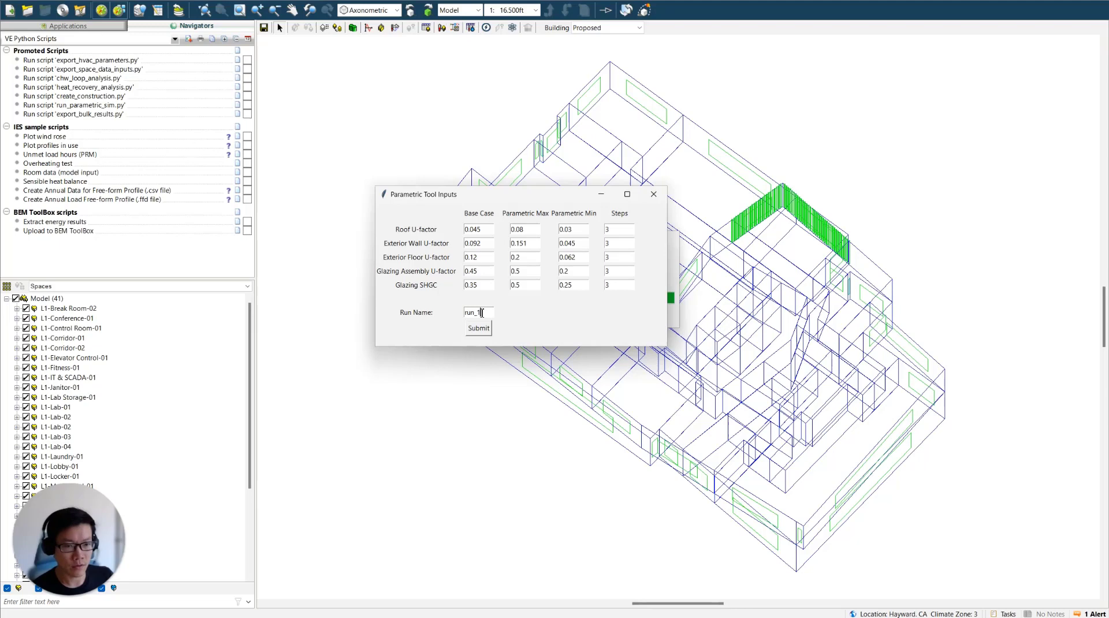
- Submit the parametric inputs to generate the param roof, wall, floor and glazing constructions
click(485, 334)
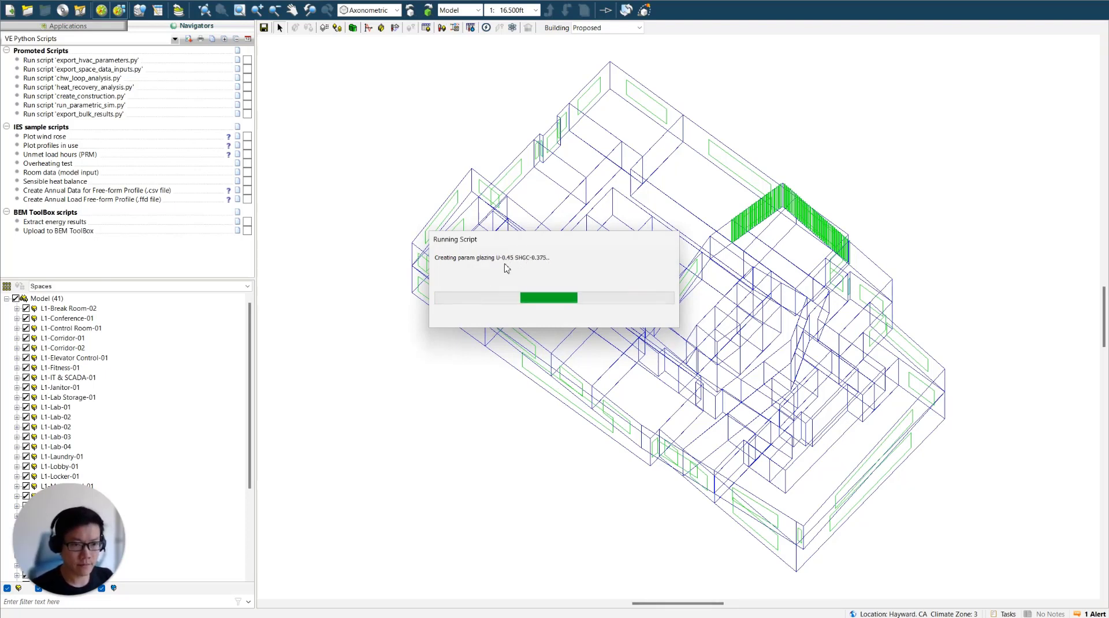
- Open the project constructions, filter to External Wall, and browse the generated param walls
click(89, 27)
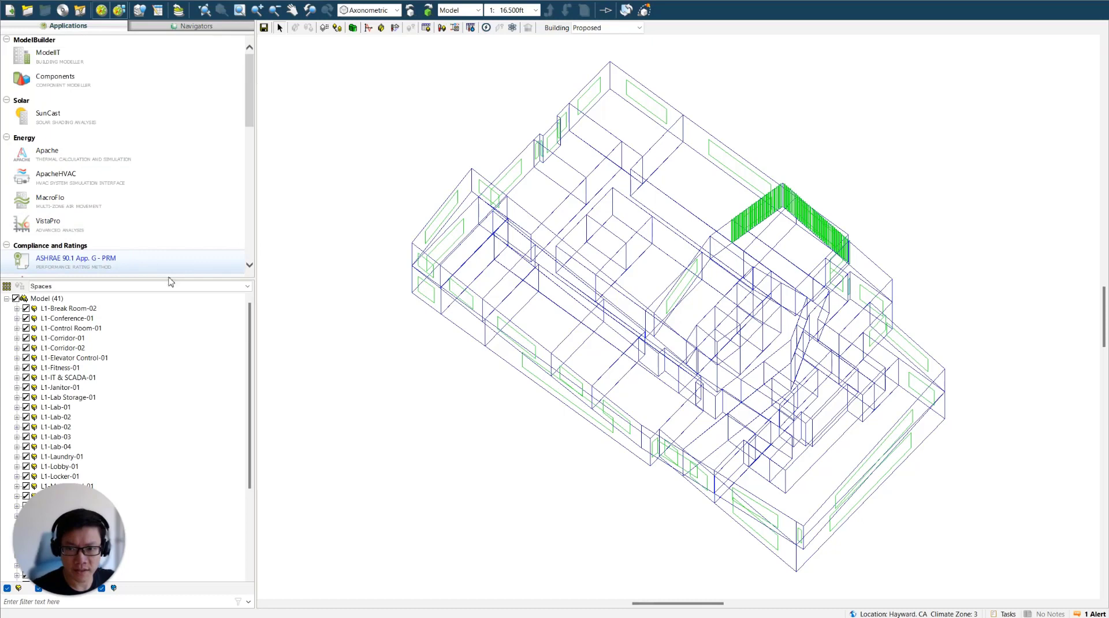
click(395, 27)
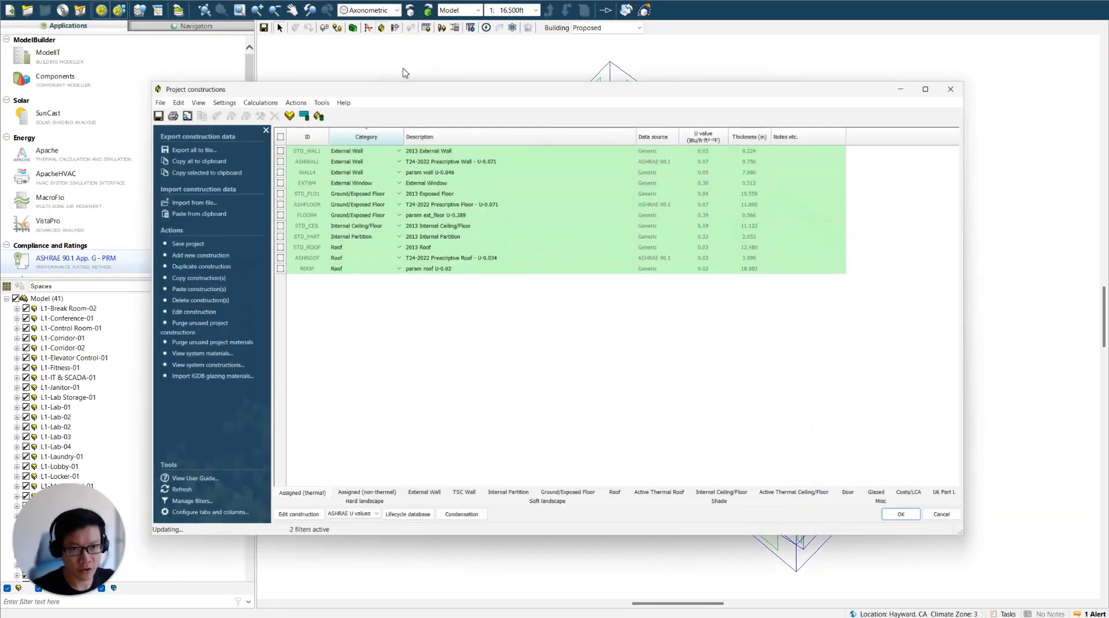
click(426, 501)
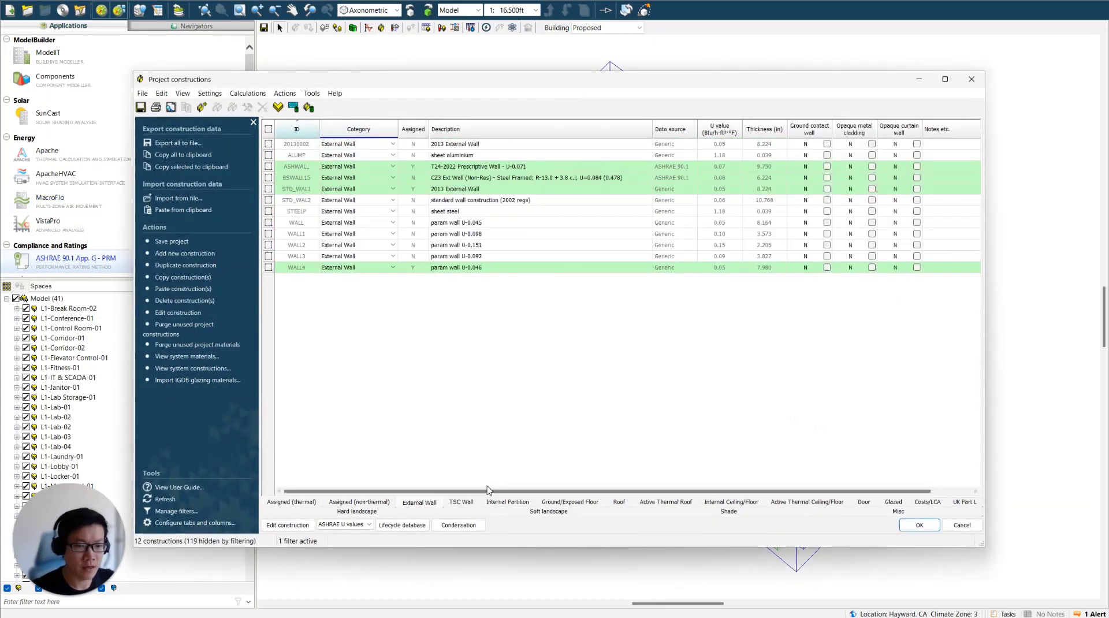
click(467, 228)
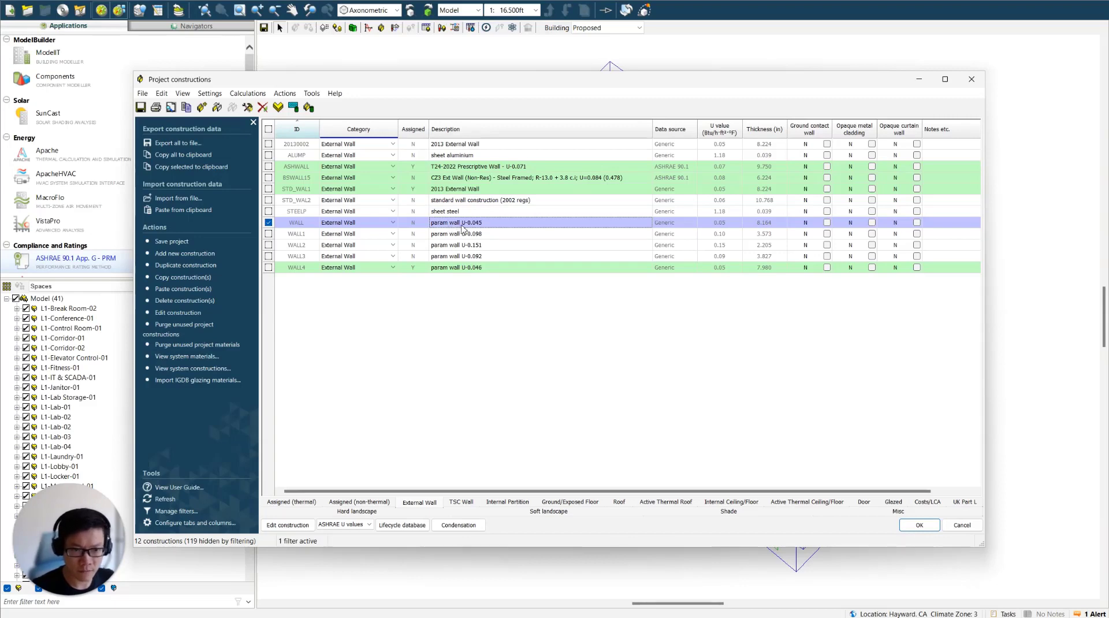
click(487, 247)
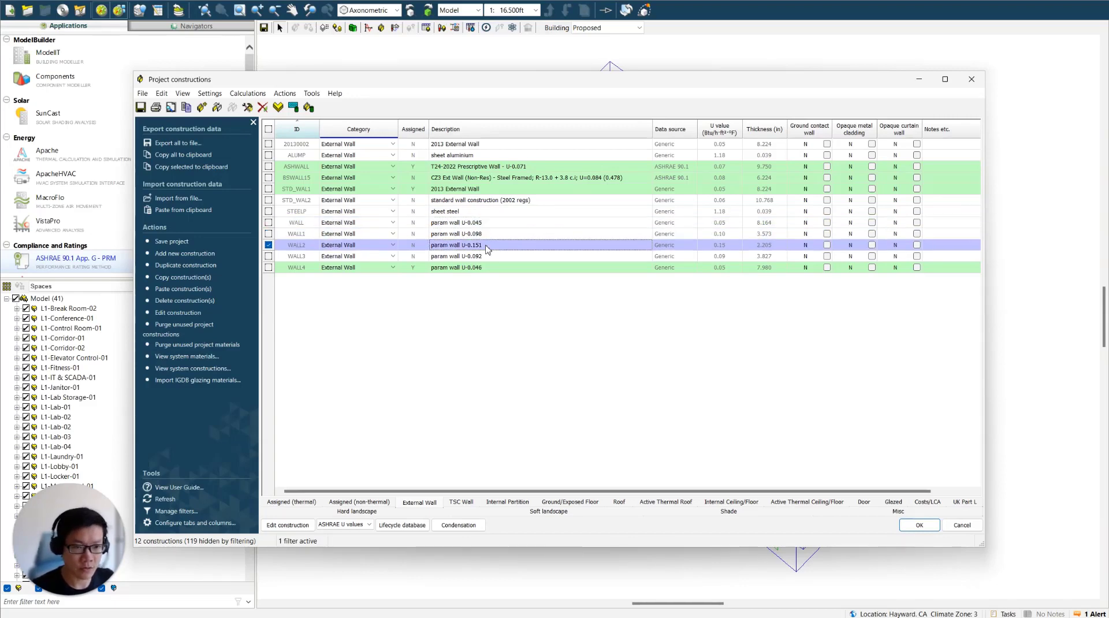
click(488, 256)
click(488, 249)
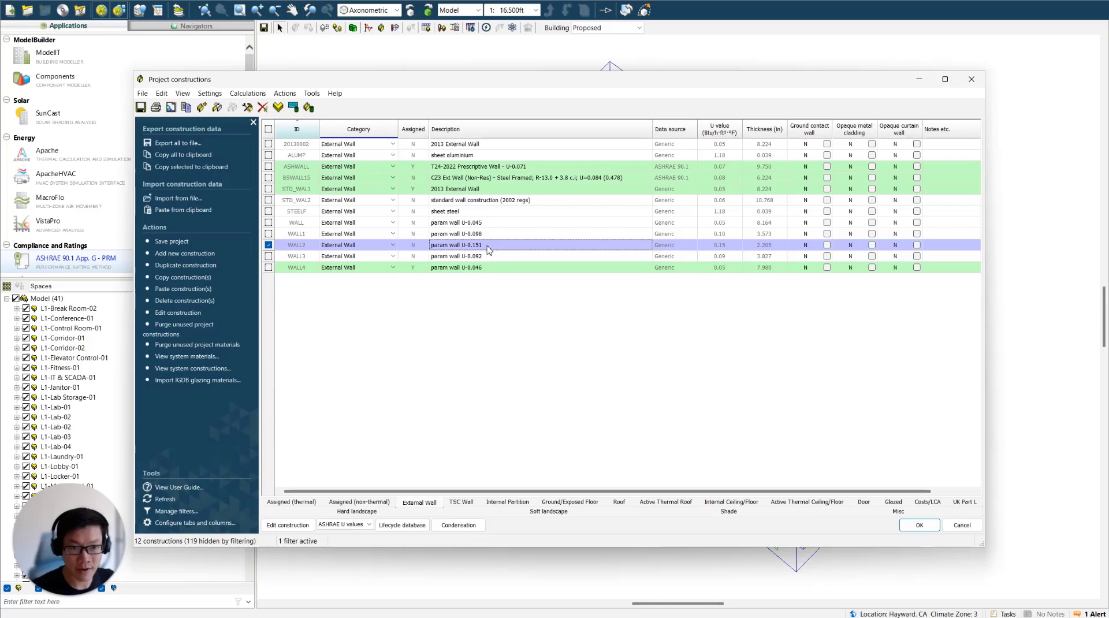
- Check the U-values of the param wall U-0.045 and U-0.151 constructions without saving changes
right_click(476, 225)
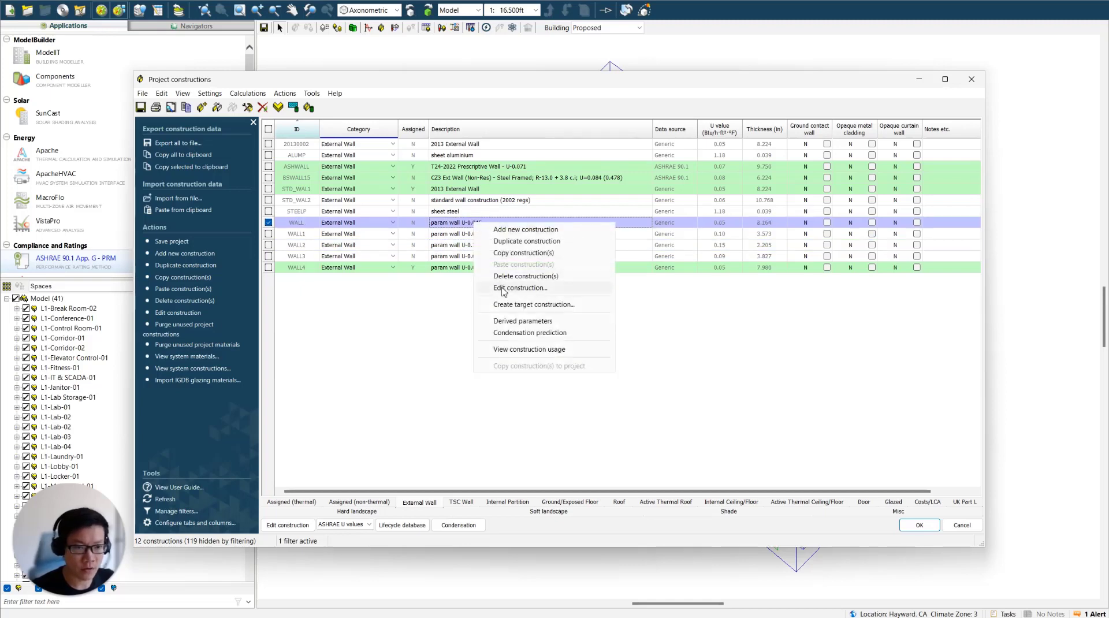
click(504, 289)
click(383, 194)
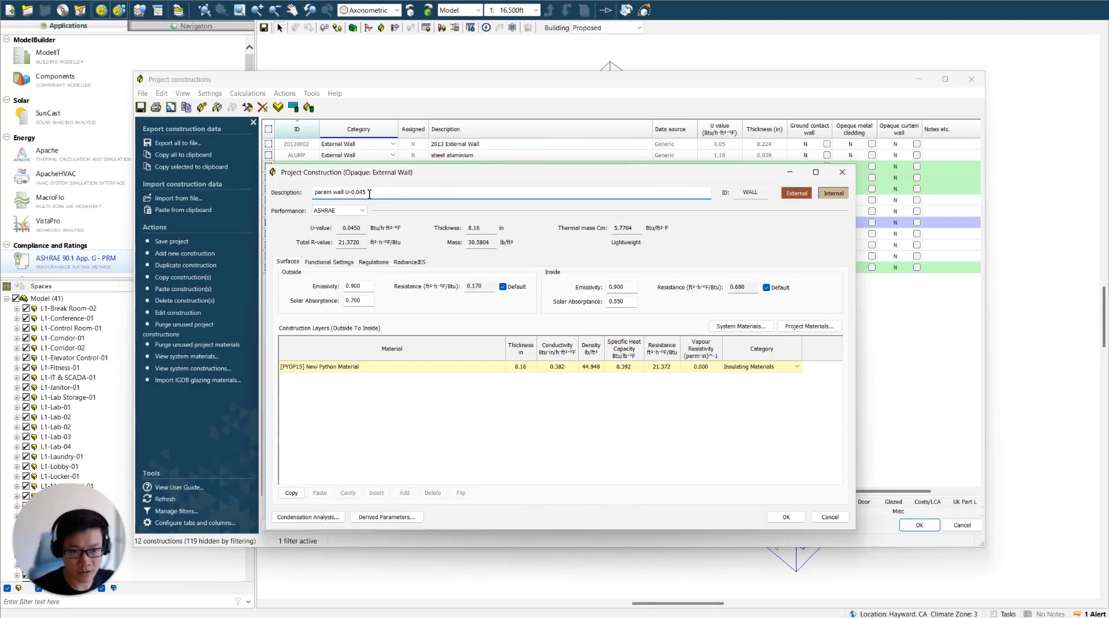
drag(361, 228, 333, 232)
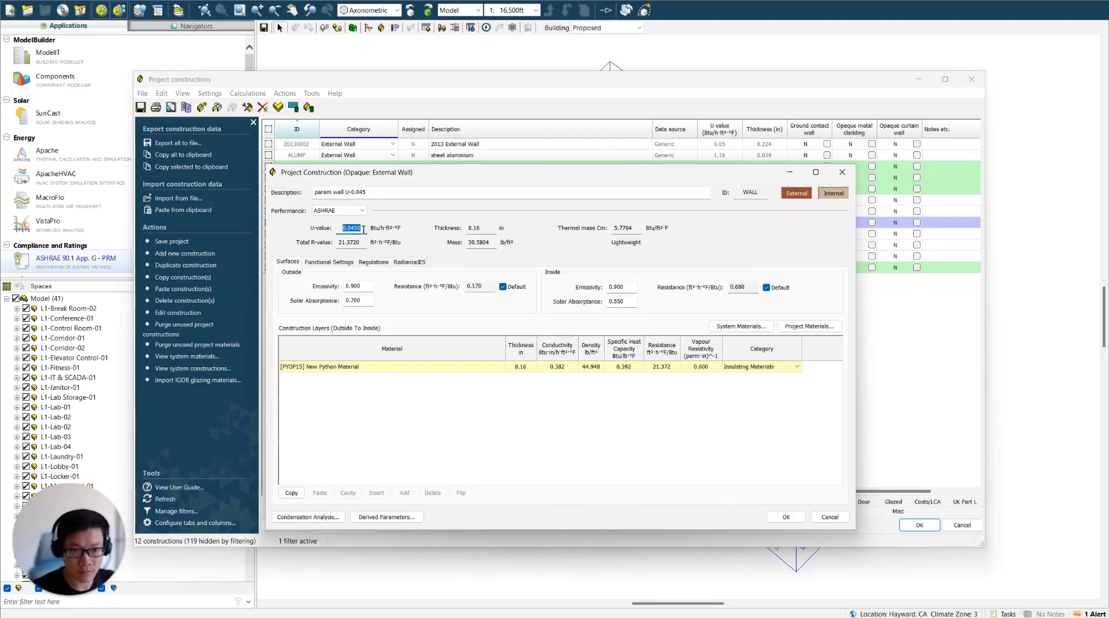
click(830, 517)
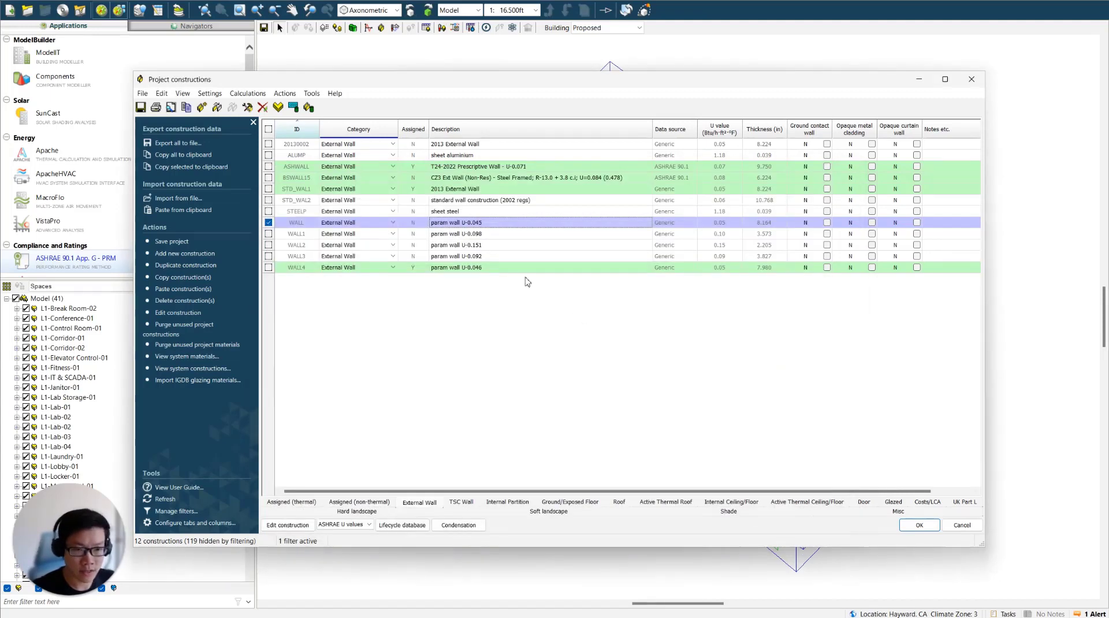
right_click(469, 247)
click(520, 312)
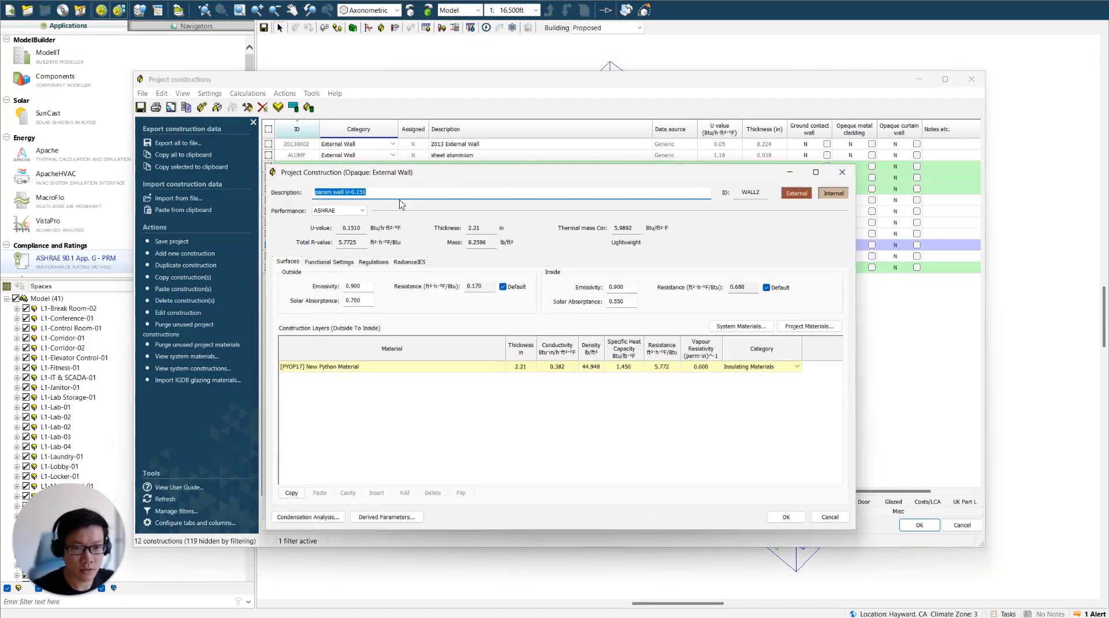
click(359, 194)
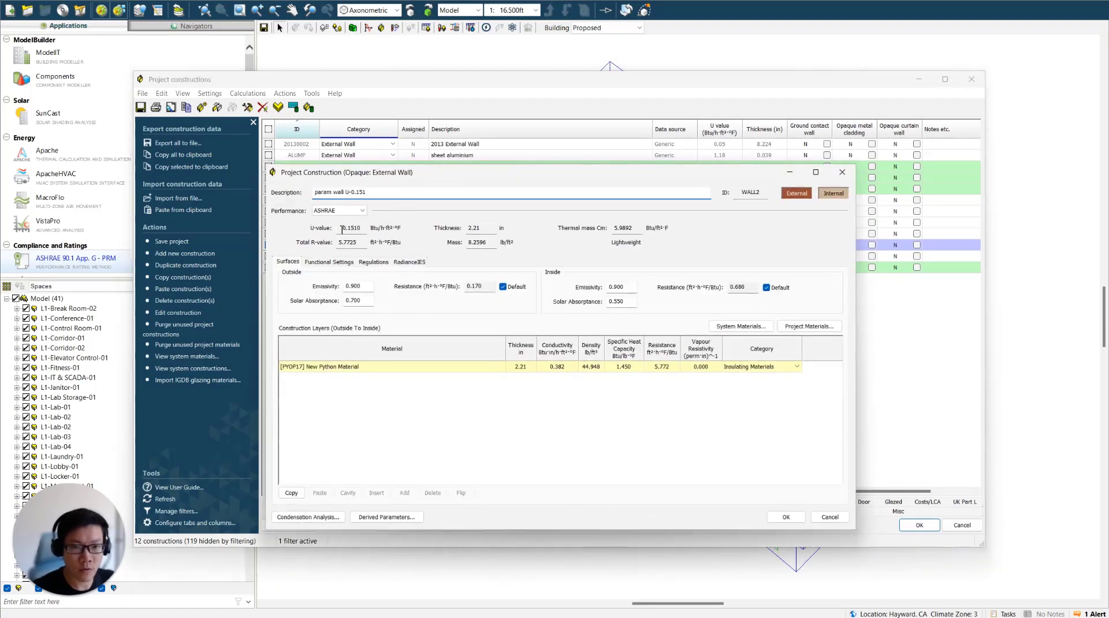
click(830, 517)
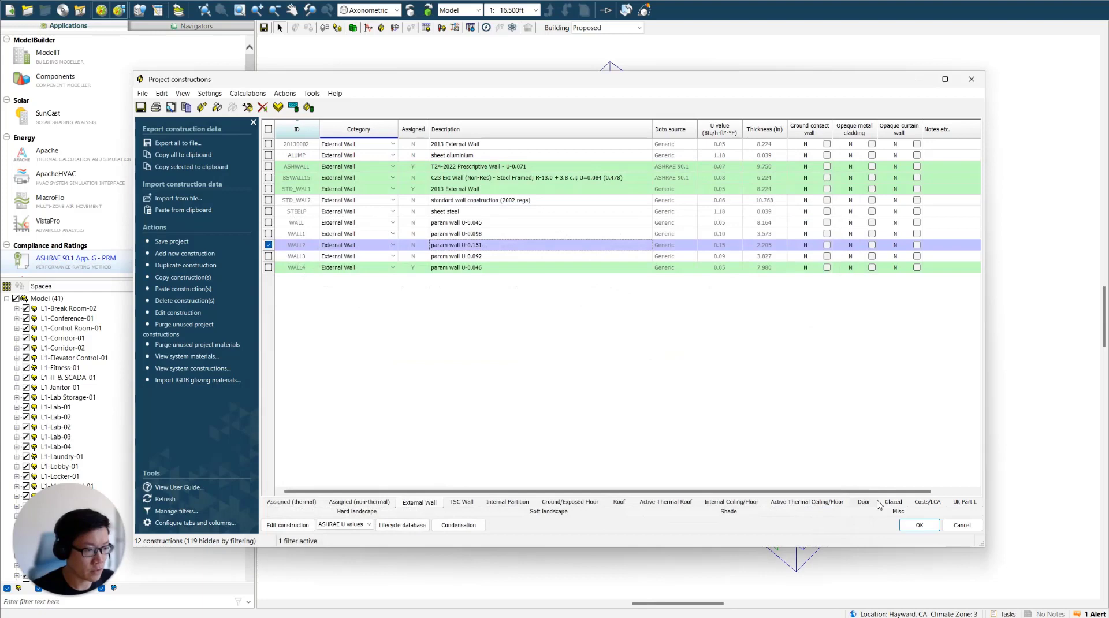
- Inspect the center-pane SHGC of the param glazing U-0.35 construction
click(889, 502)
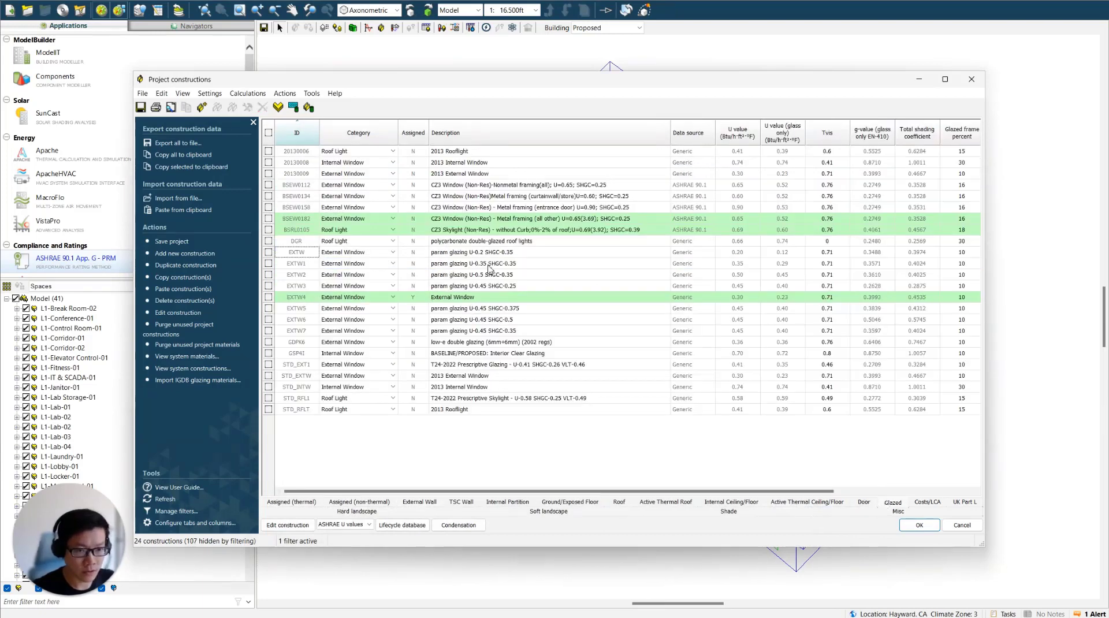
right_click(489, 268)
click(552, 297)
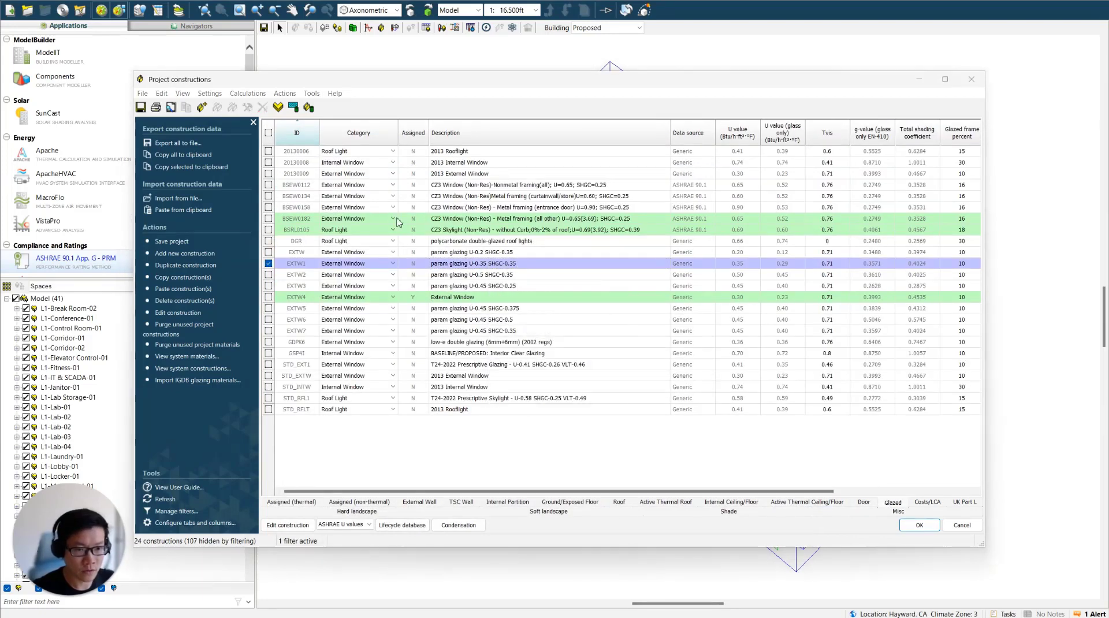
click(237, 52)
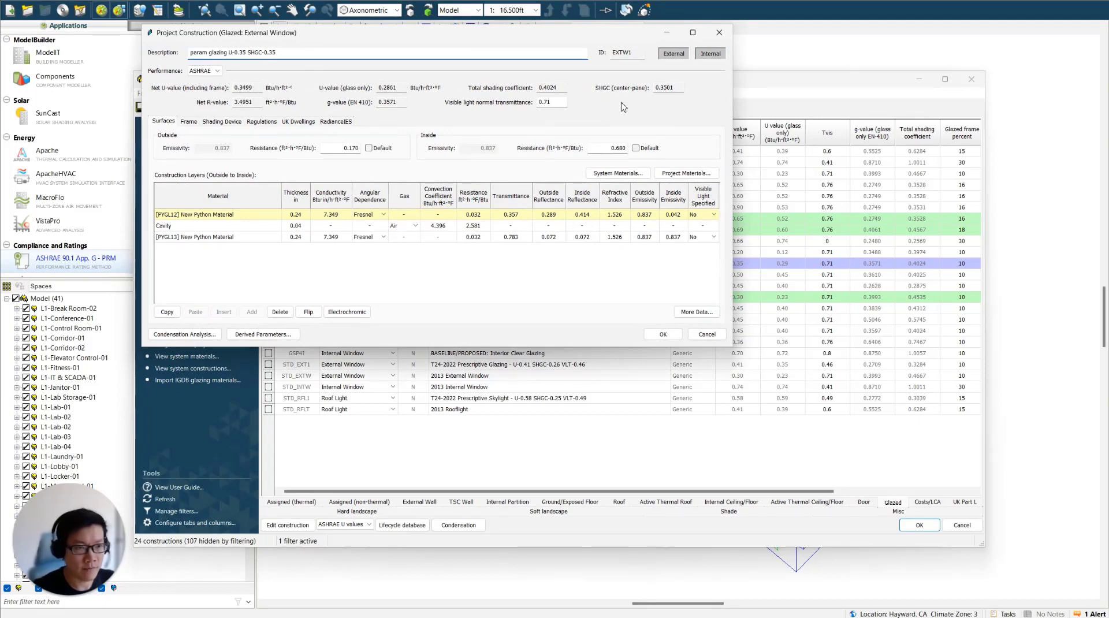
click(677, 88)
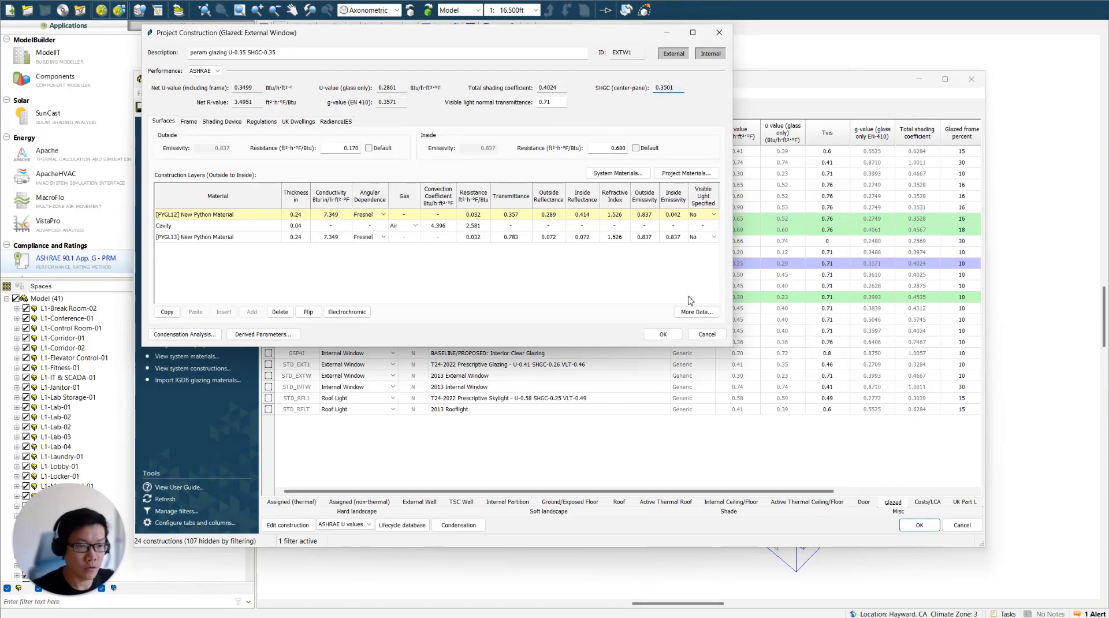
- Discard the glazing edits, close the constructions list, and show the VE Python scripts
click(705, 335)
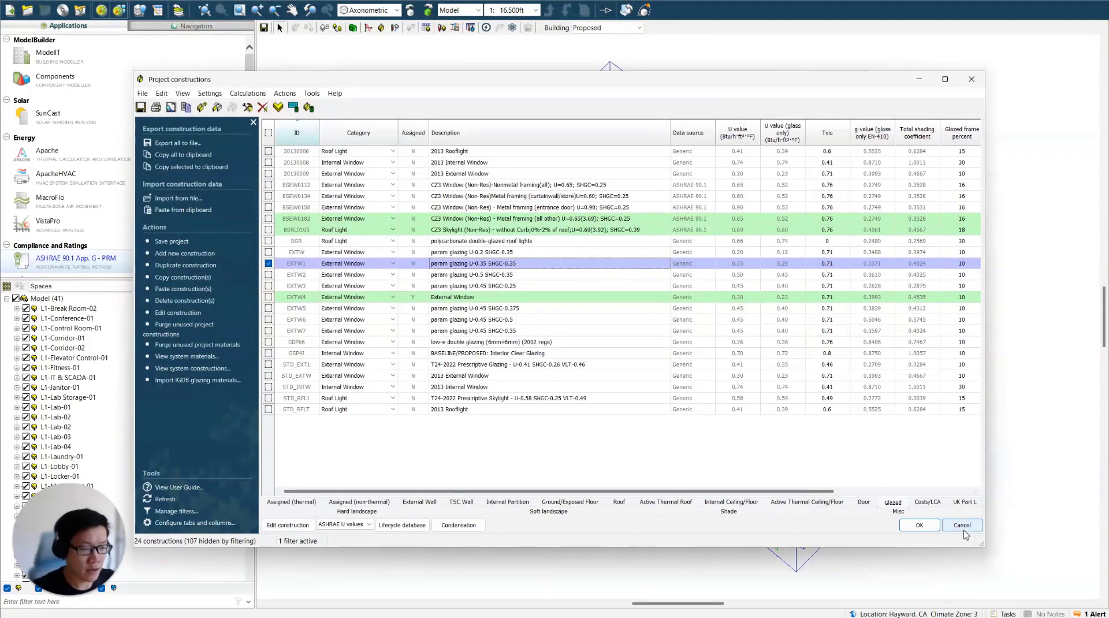
click(960, 527)
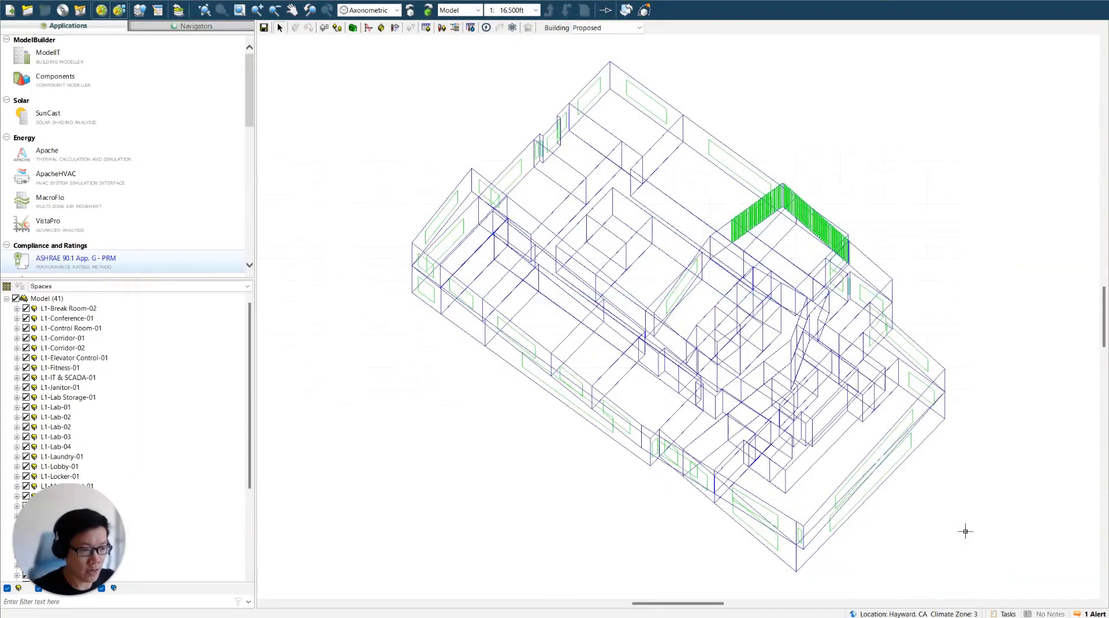
click(212, 29)
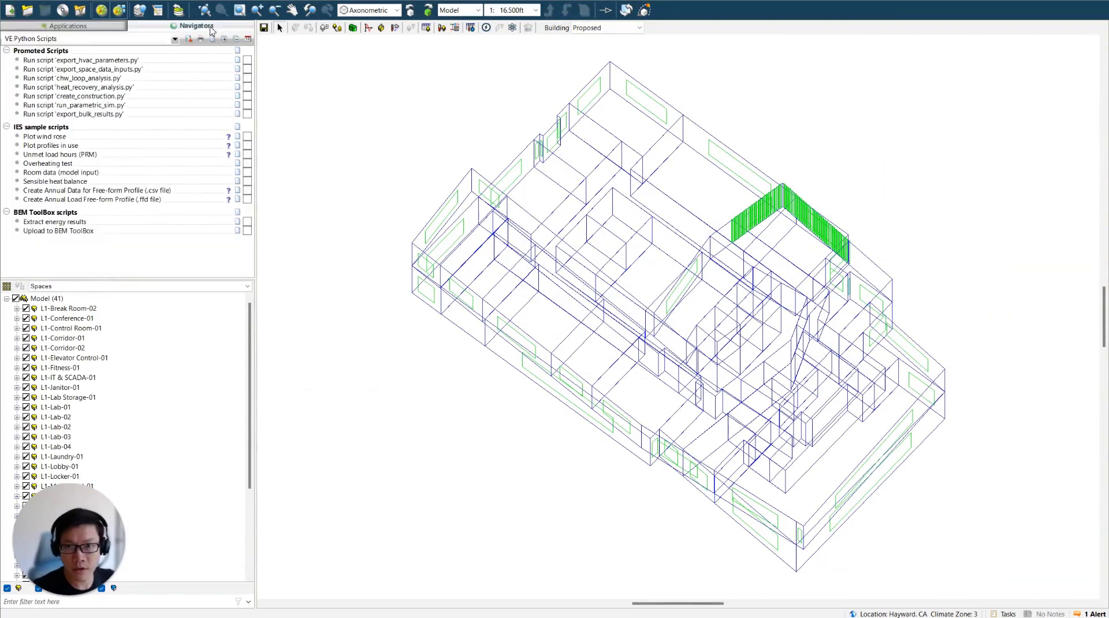
- Launch run_parametric_sim.py and go up to the Demo Model folder in the file picker
double_click(87, 105)
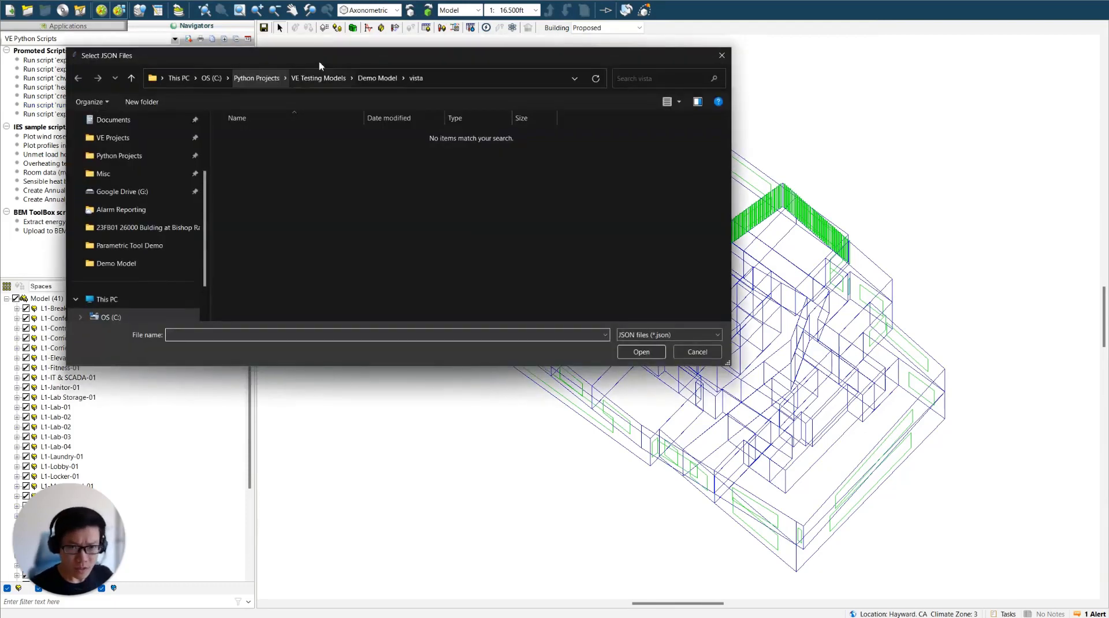
drag(320, 66, 411, 127)
click(470, 140)
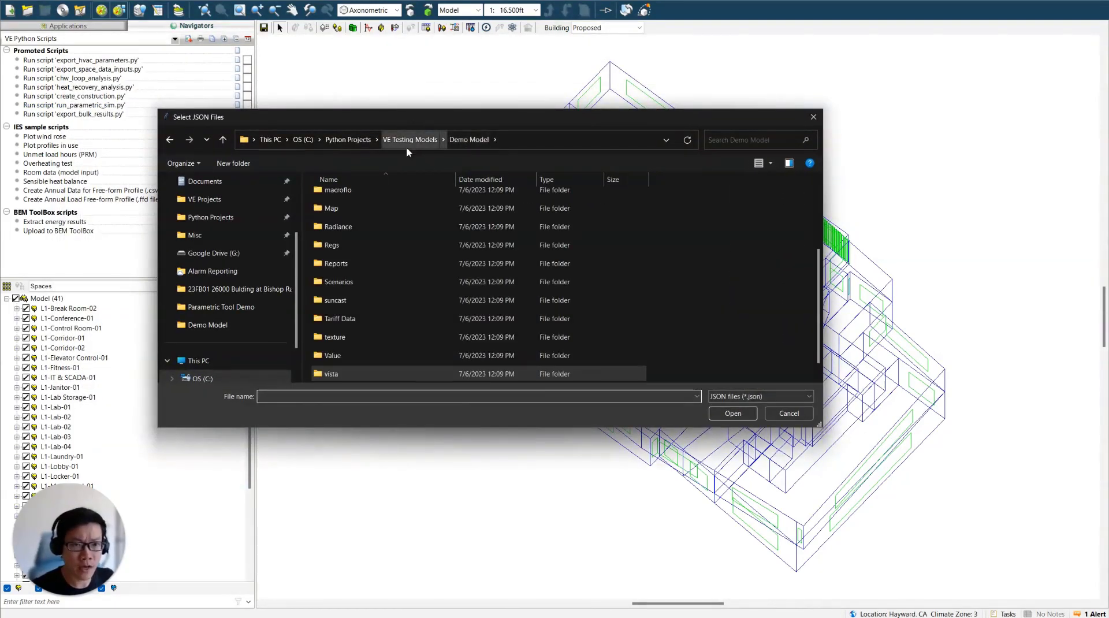
scroll(364, 228, up, 3)
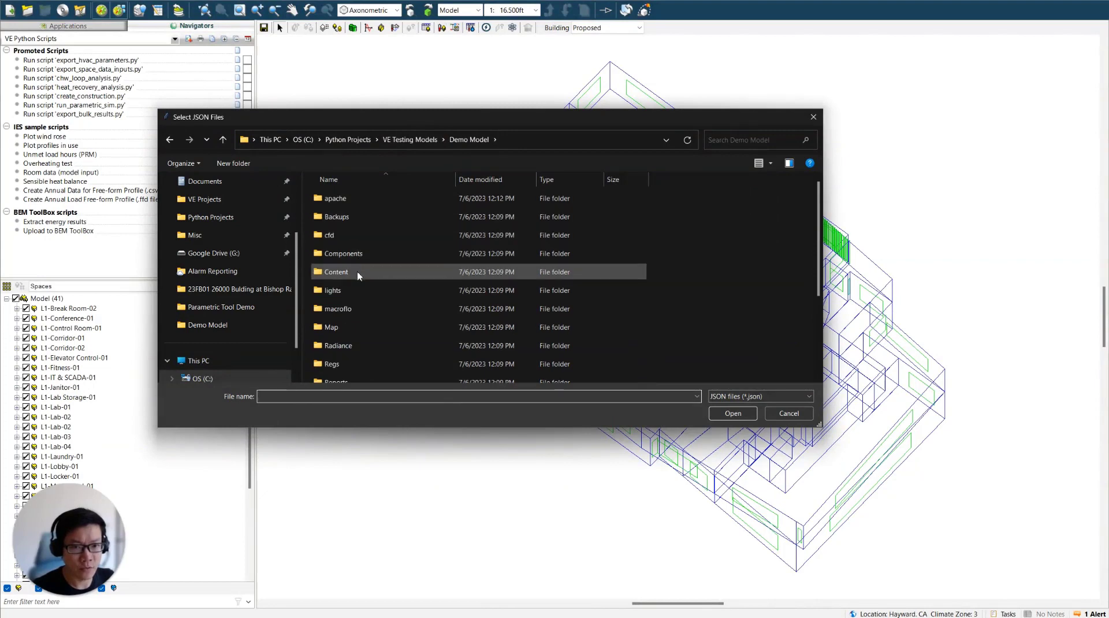
double_click(359, 272)
double_click(364, 204)
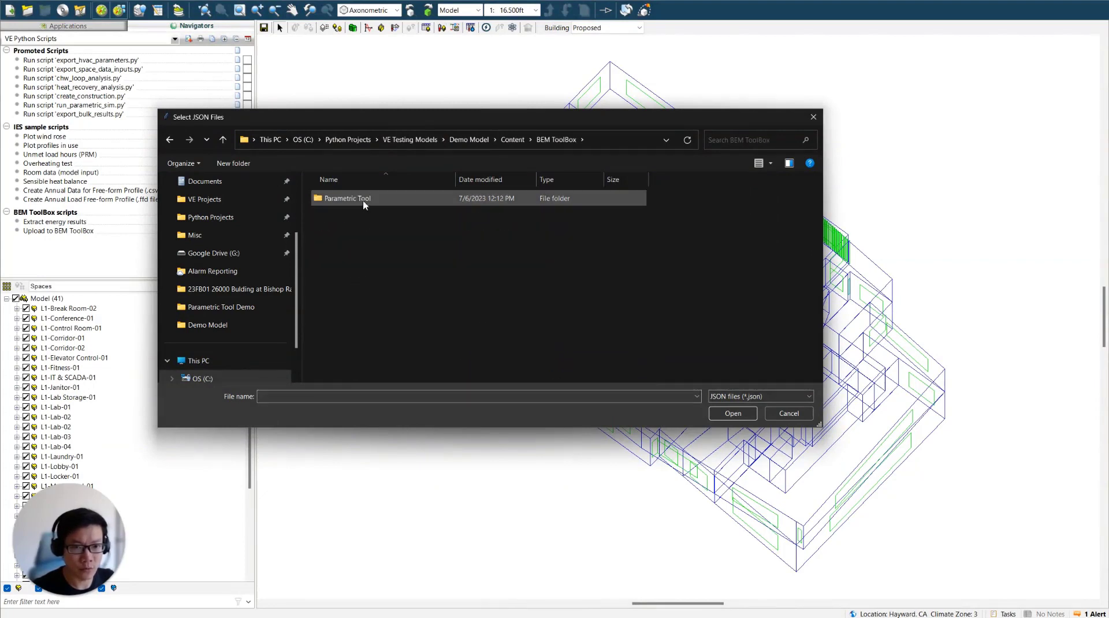
double_click(364, 205)
double_click(364, 204)
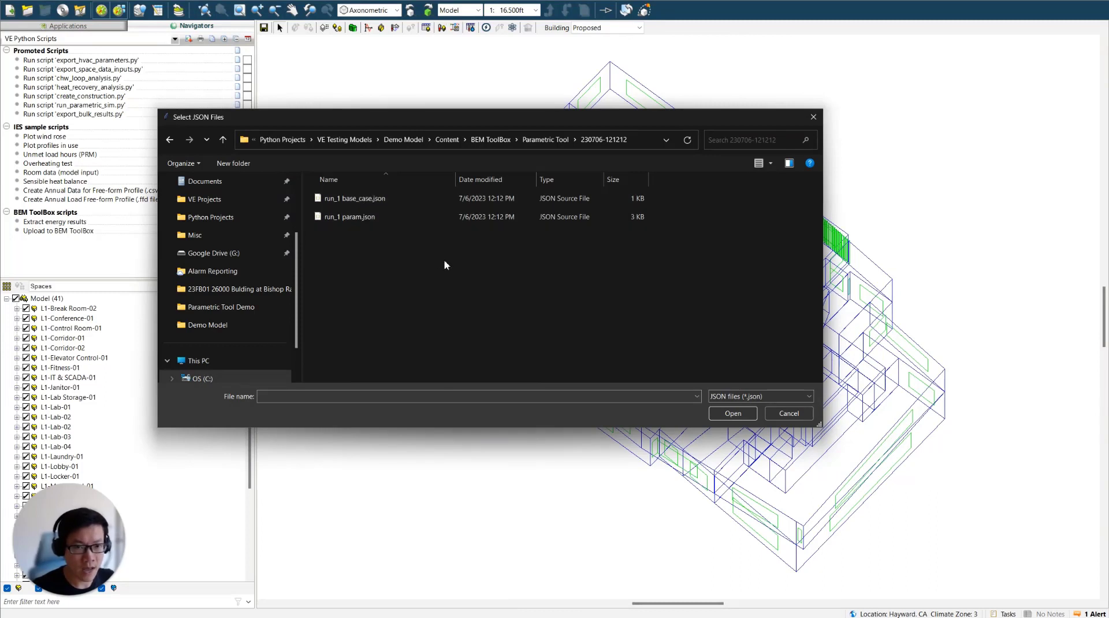
drag(444, 264, 352, 201)
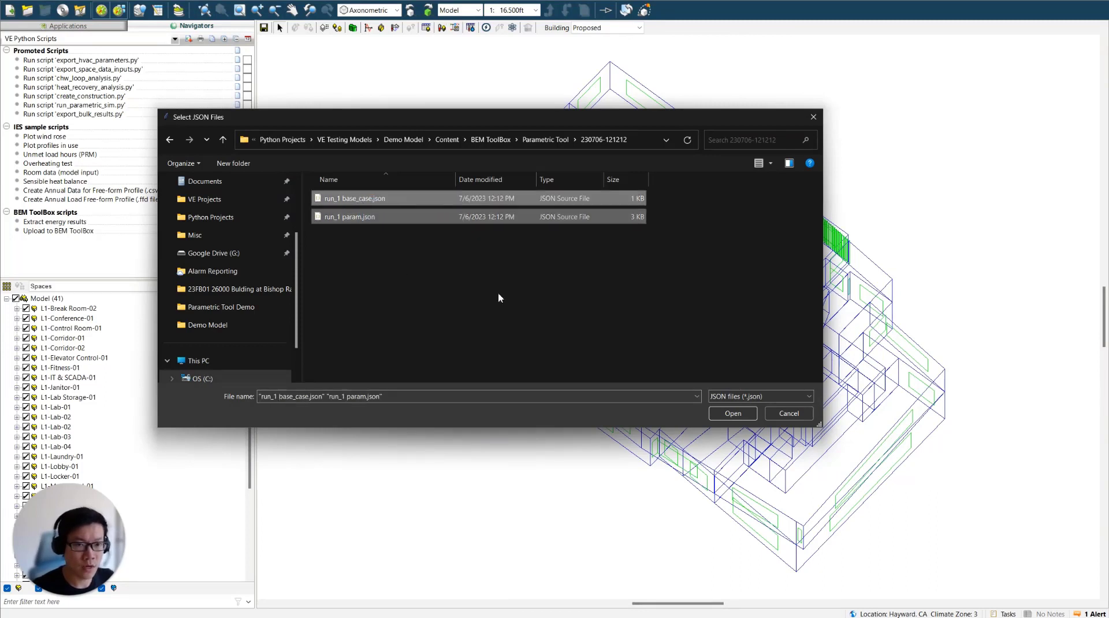
click(727, 419)
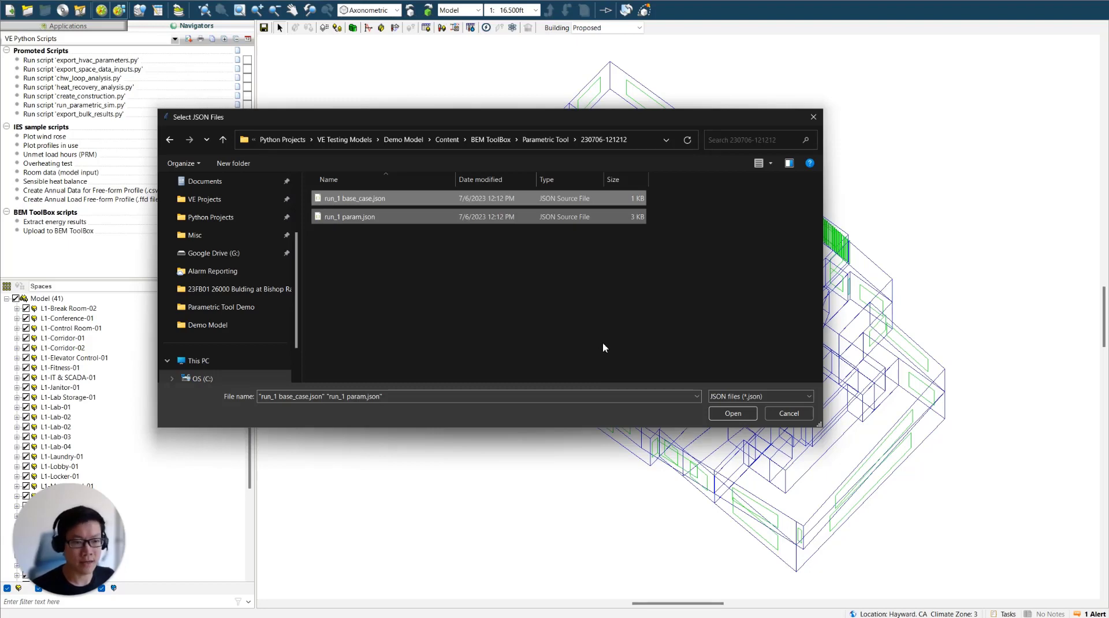
- Load run_1 base_case.json and param.json and let the parametric simulations run to completion
click(735, 413)
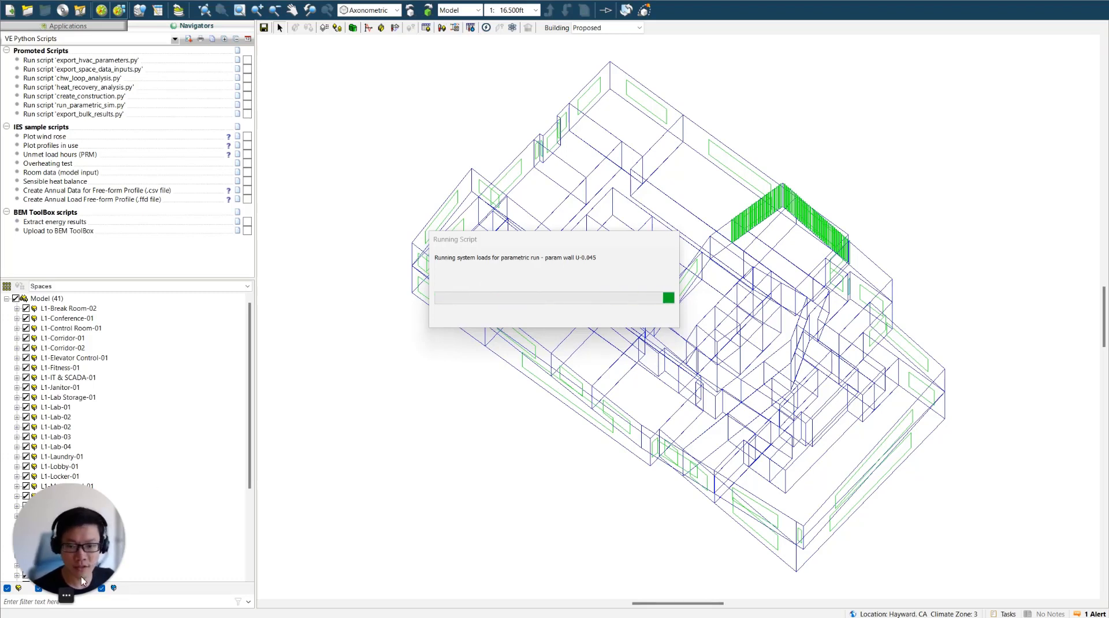
click(86, 595)
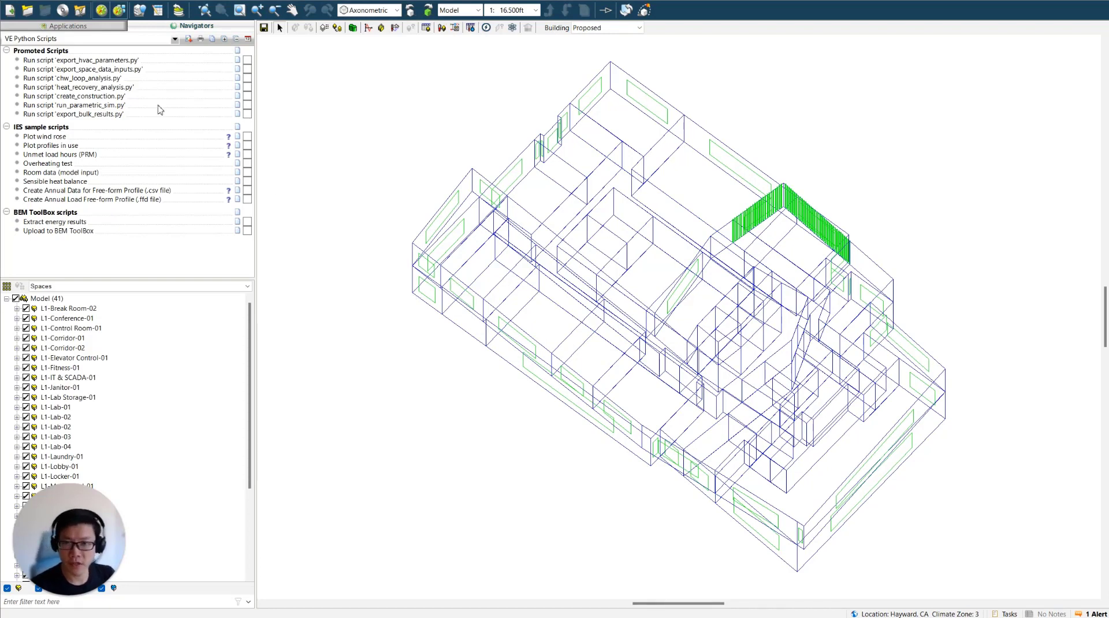
- Review VistaPro's Files list for the param result files, then return to the Python scripts list
click(91, 28)
click(111, 229)
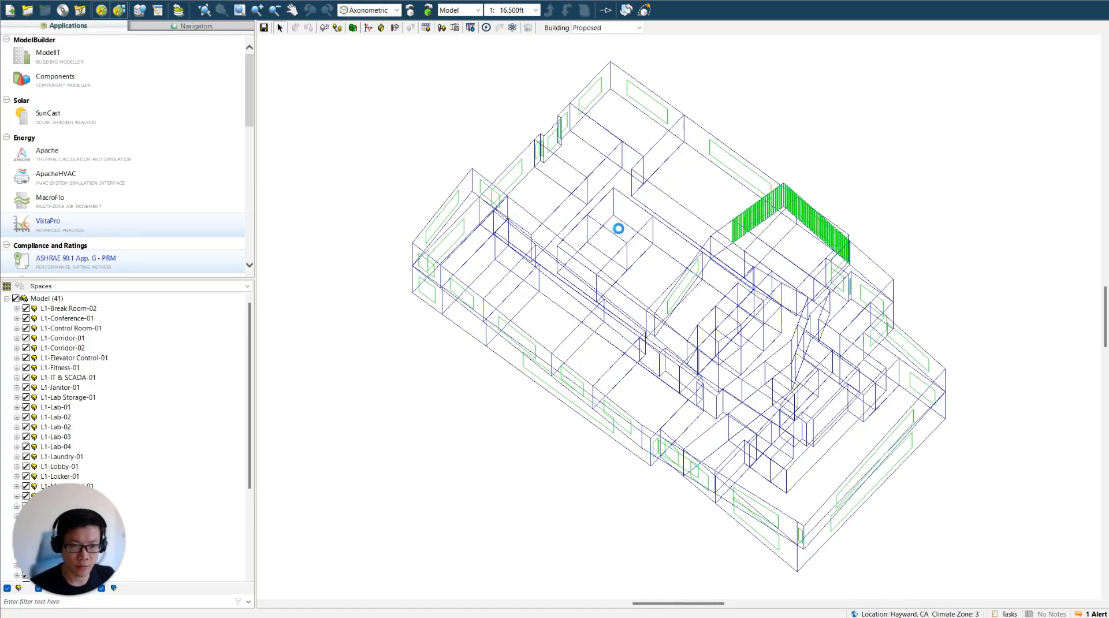
scroll(335, 156, down, 2)
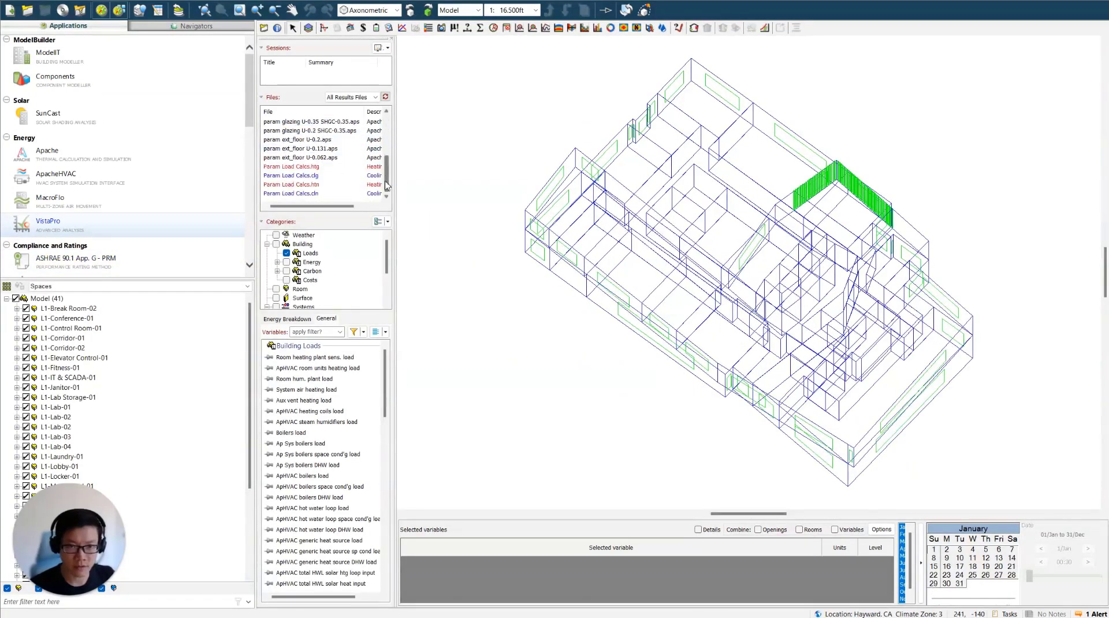
scroll(340, 138, up, 2)
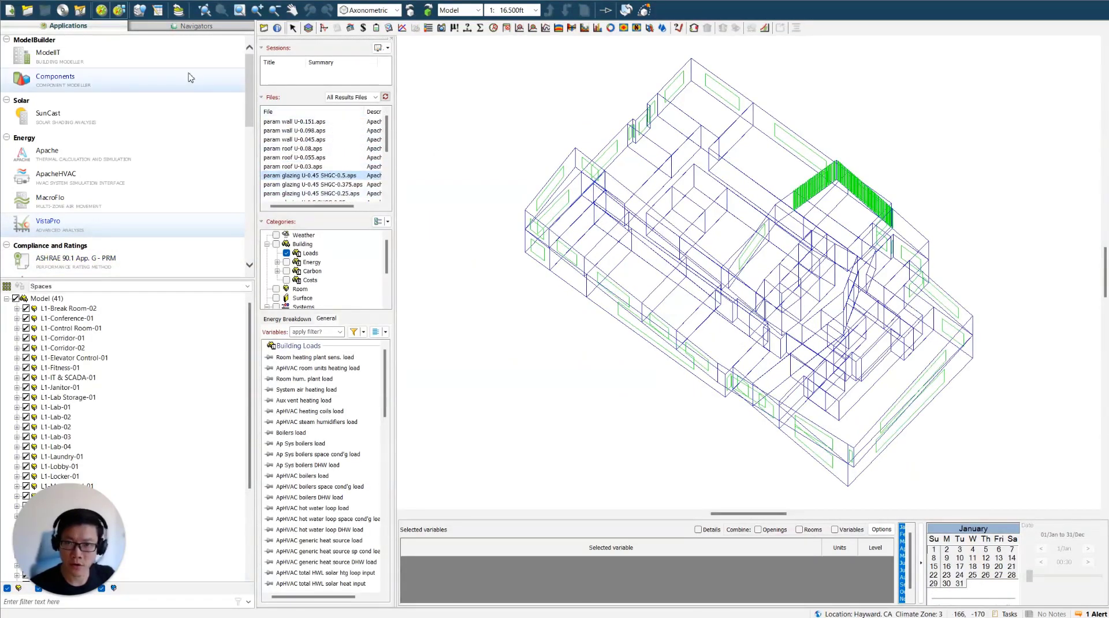
click(194, 28)
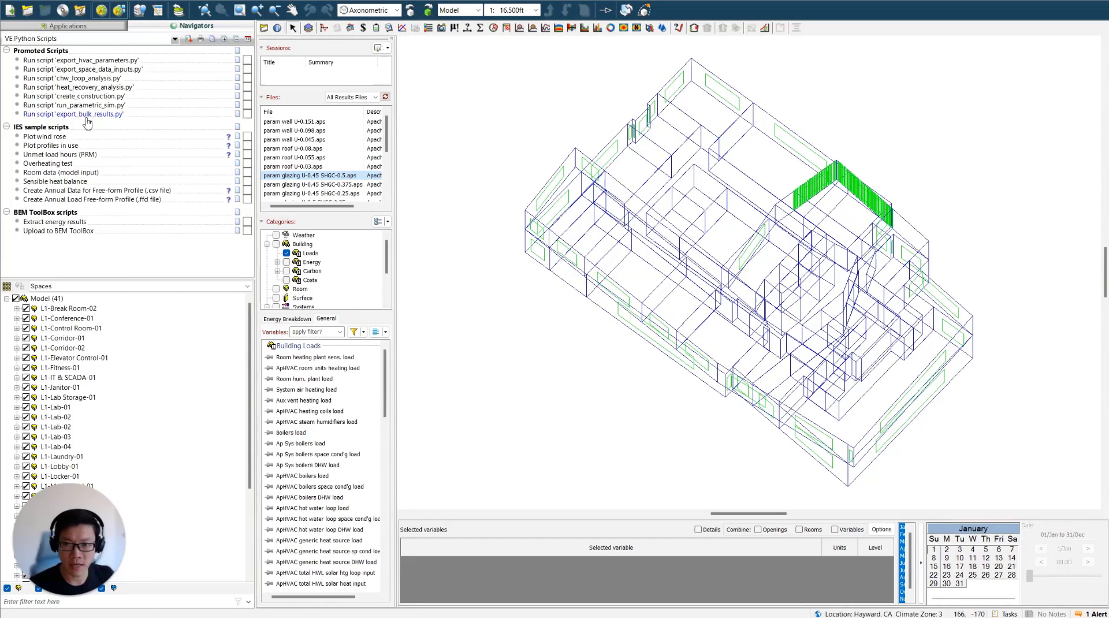
- Return to the ModelIT building view and bring up the VE Python scripts list
click(84, 29)
click(103, 258)
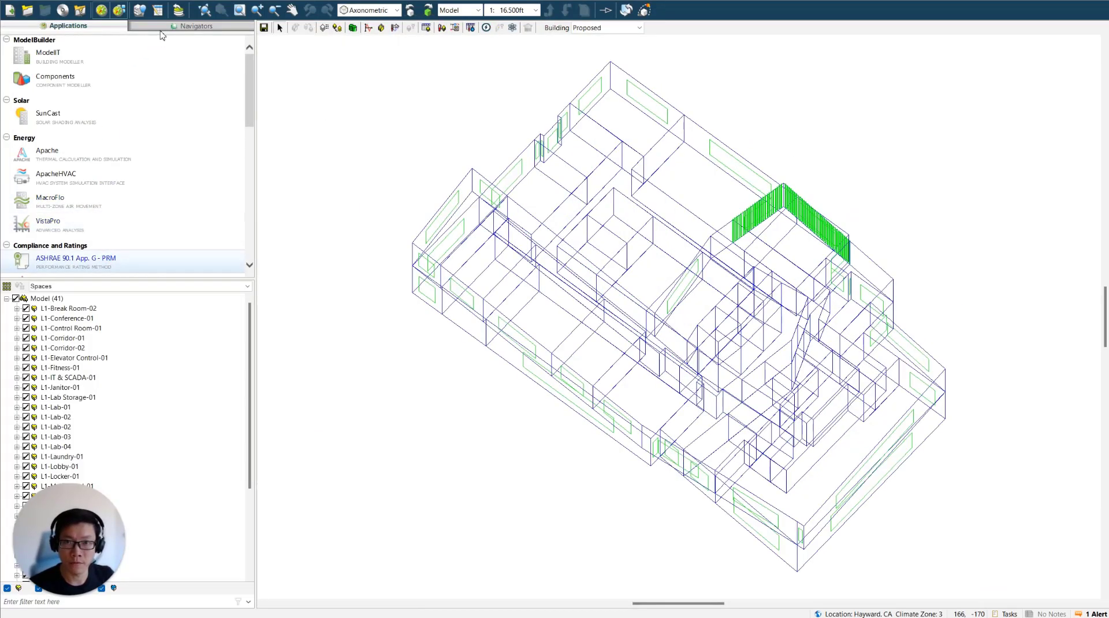
click(161, 28)
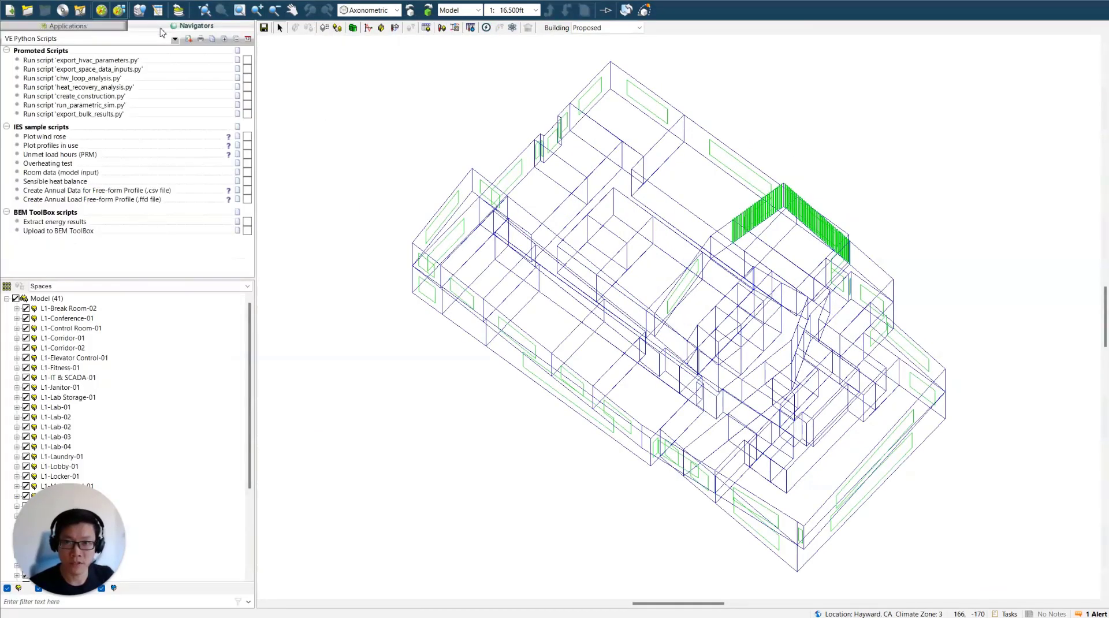
- Run export_bulk_results.py on all the parametric APS files in the vista folder
click(95, 115)
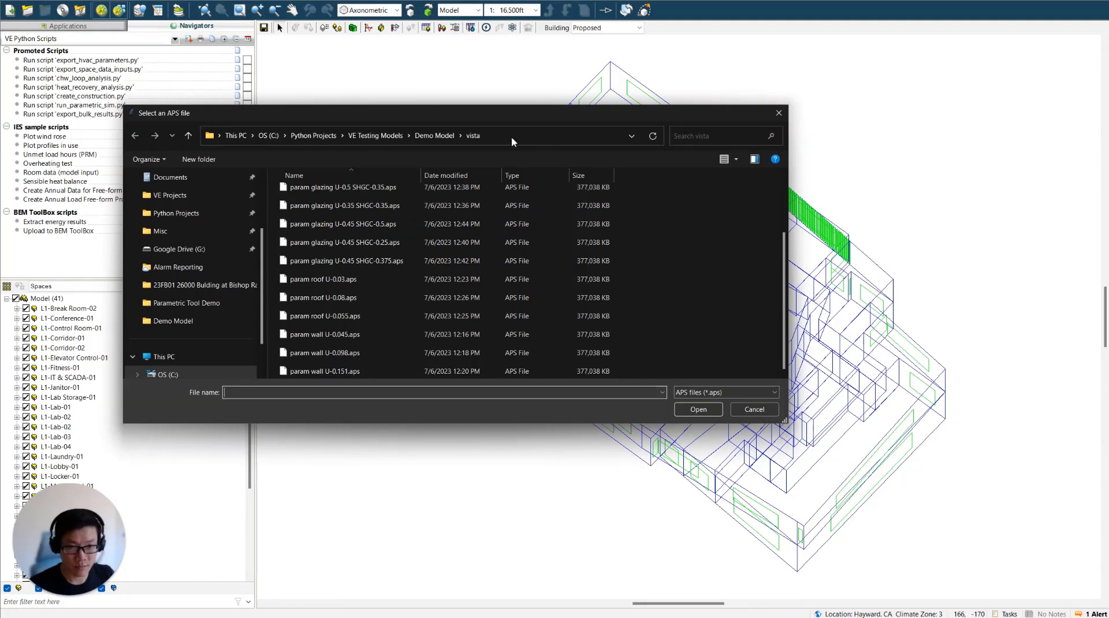
drag(651, 370, 277, 174)
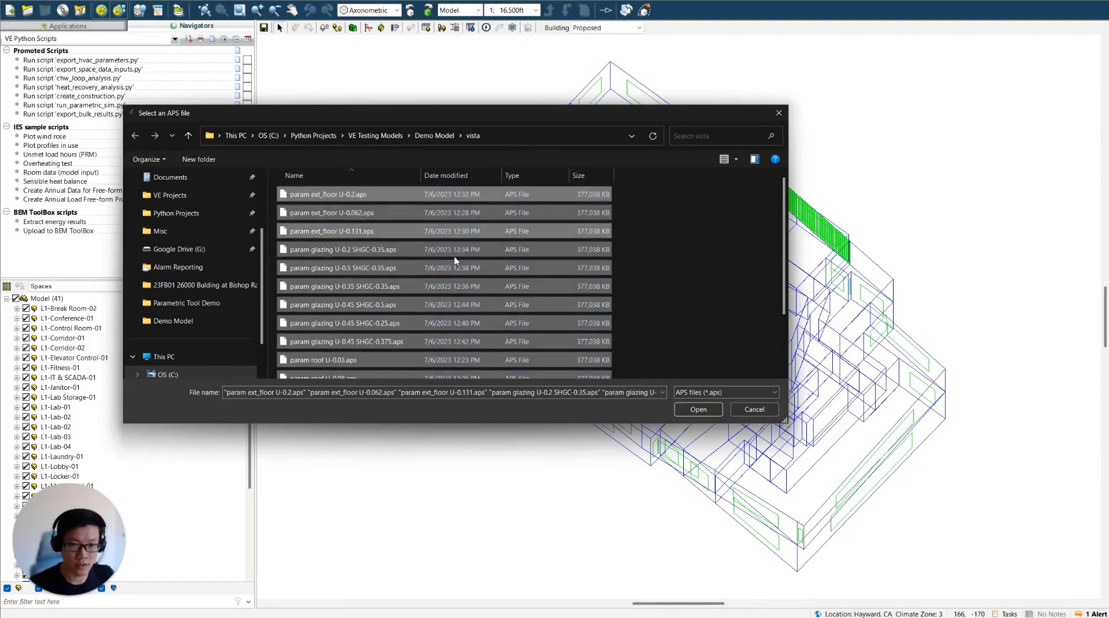
click(705, 413)
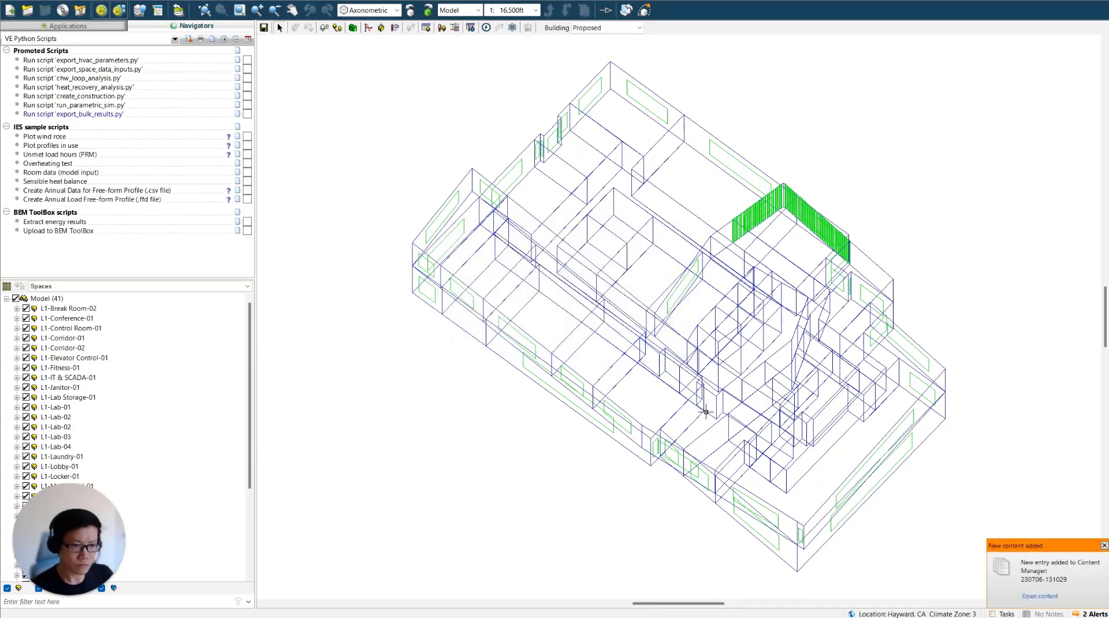
- Open the new EEM Bulk Results.csv entry from Content Manager
click(1036, 595)
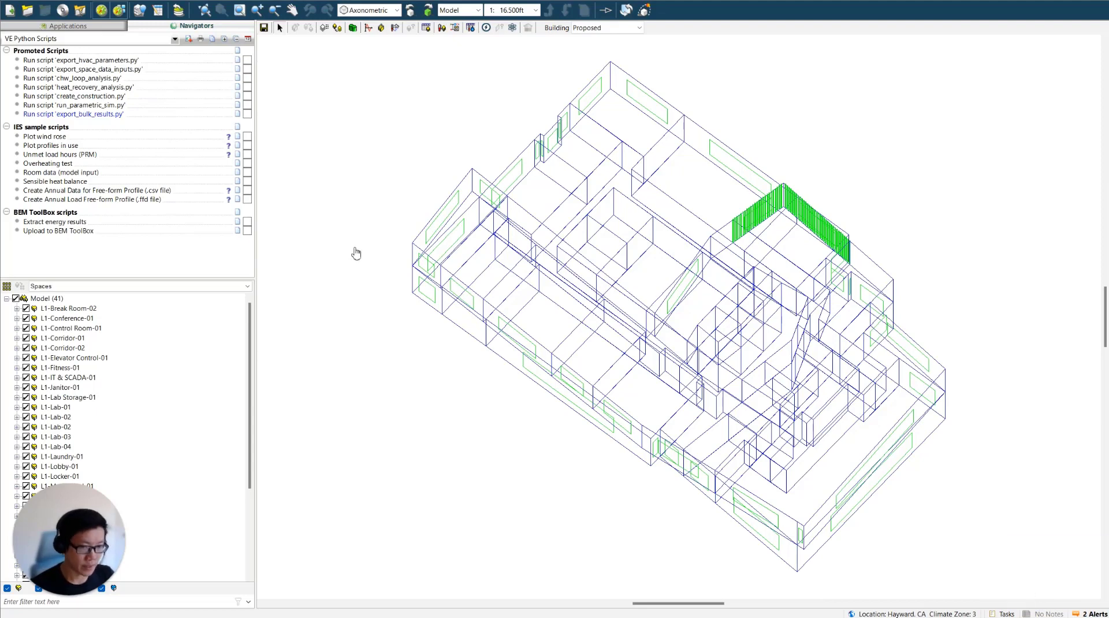
click(861, 310)
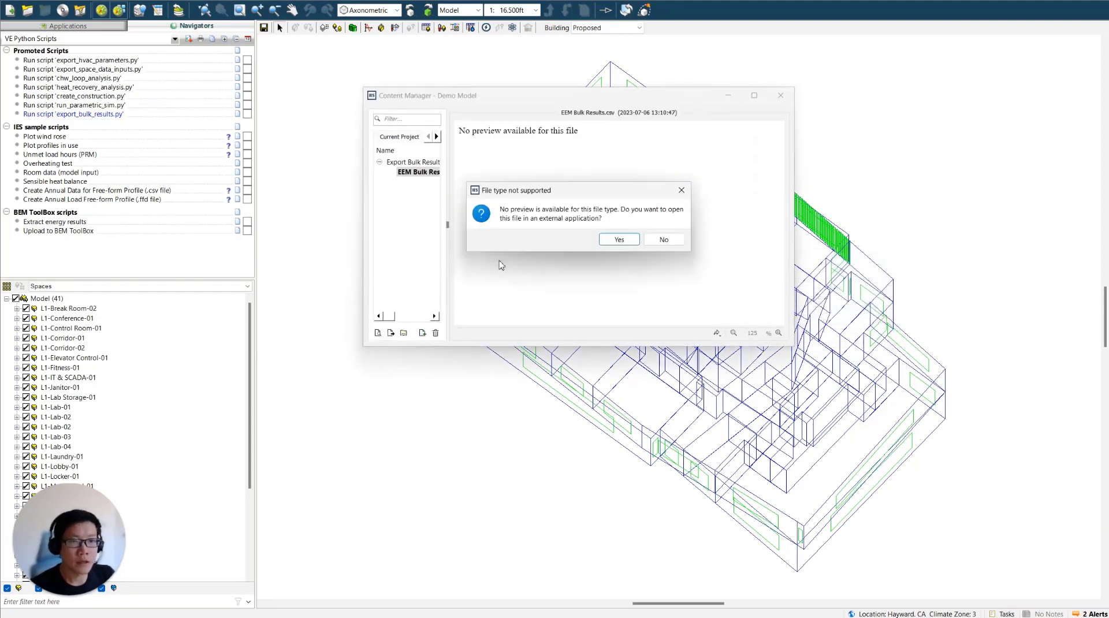
- Open EEM Bulk Results.csv in Excel and select result indices 0–14 in column A
click(621, 247)
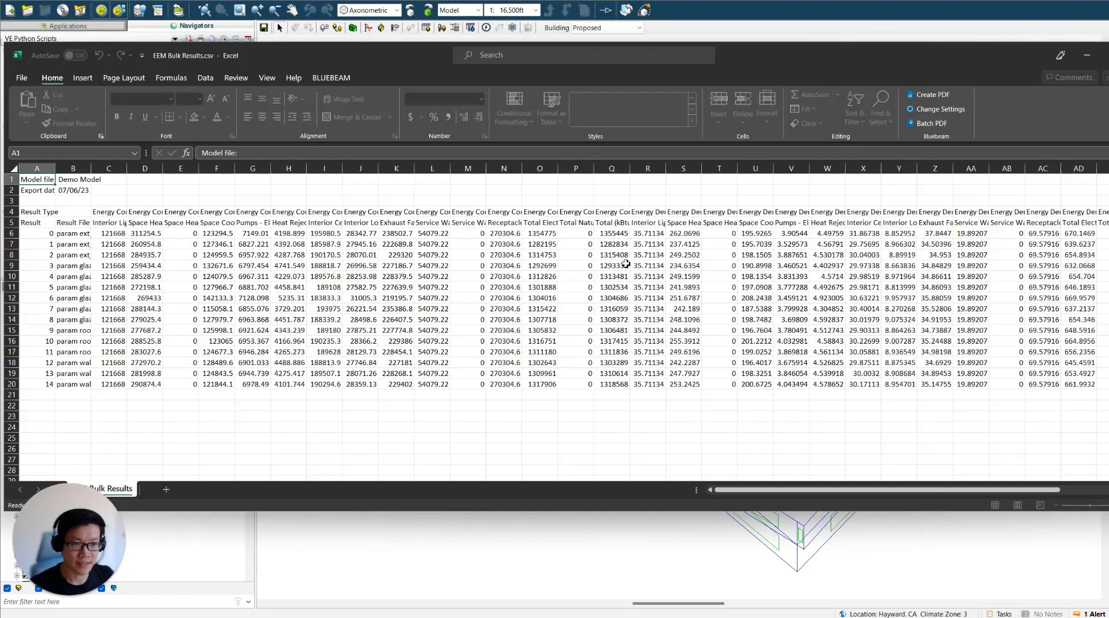
click(537, 298)
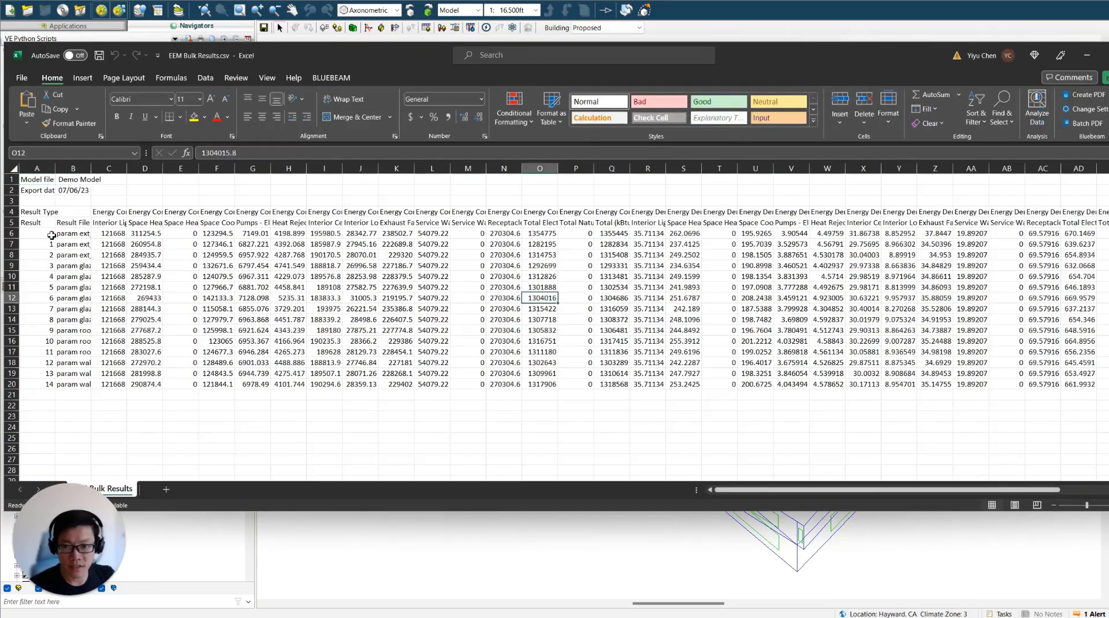
drag(52, 234, 54, 384)
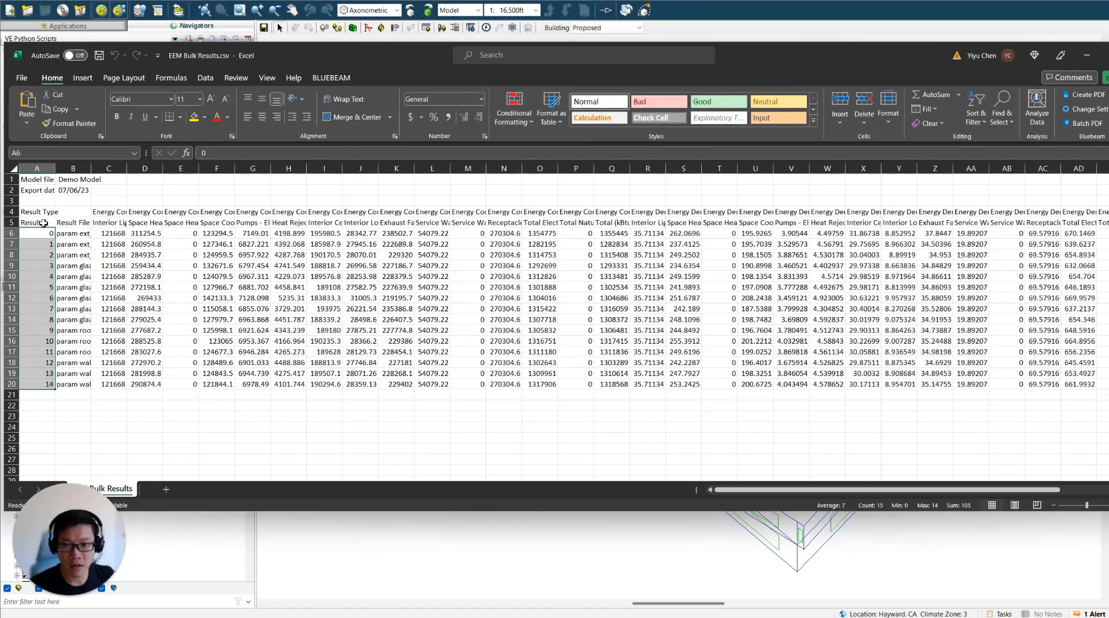